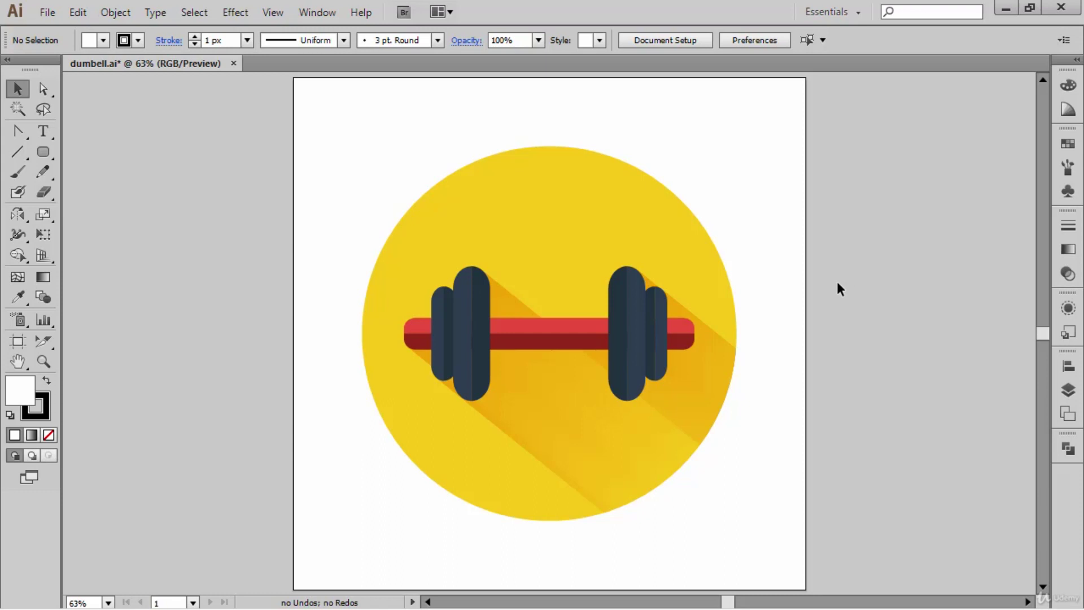
Step: Duplicate the Design artboard to the right of the original, with its centre at X 1480 px and Y 480 px
{"action": "left_click", "coordinate": [16, 341]}
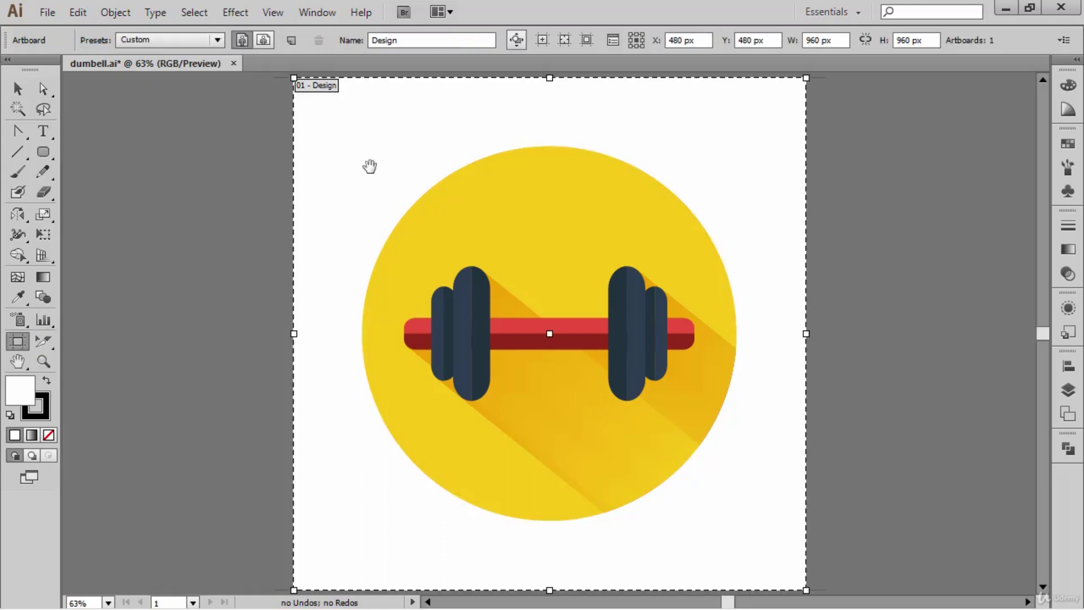
{"action": "left_click_drag", "start_coordinate": [370, 167], "coordinate": [157, 164]}
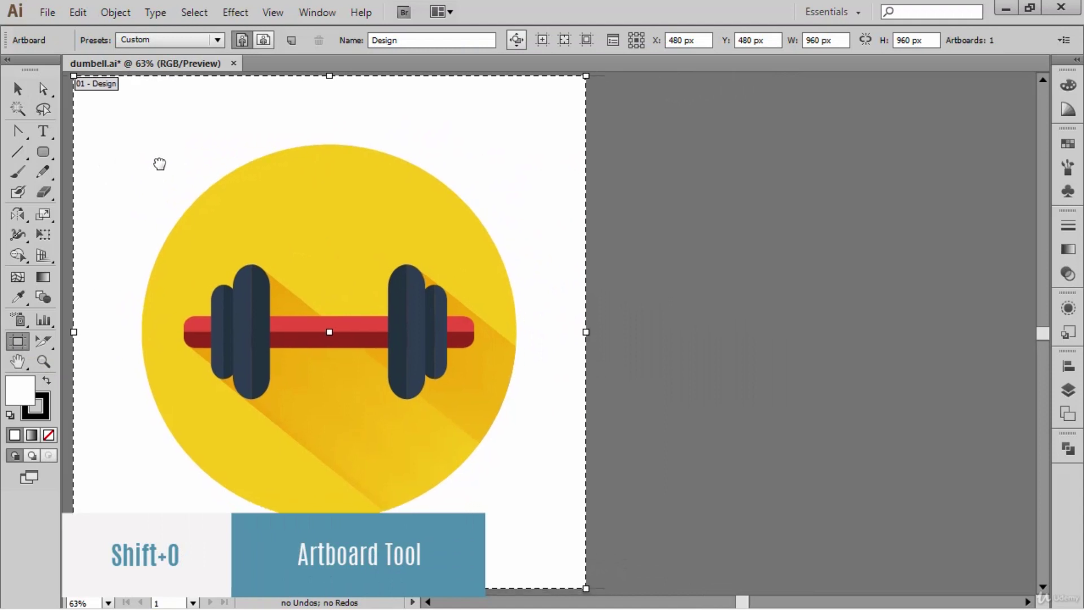
{"action": "left_click", "coordinate": [524, 42]}
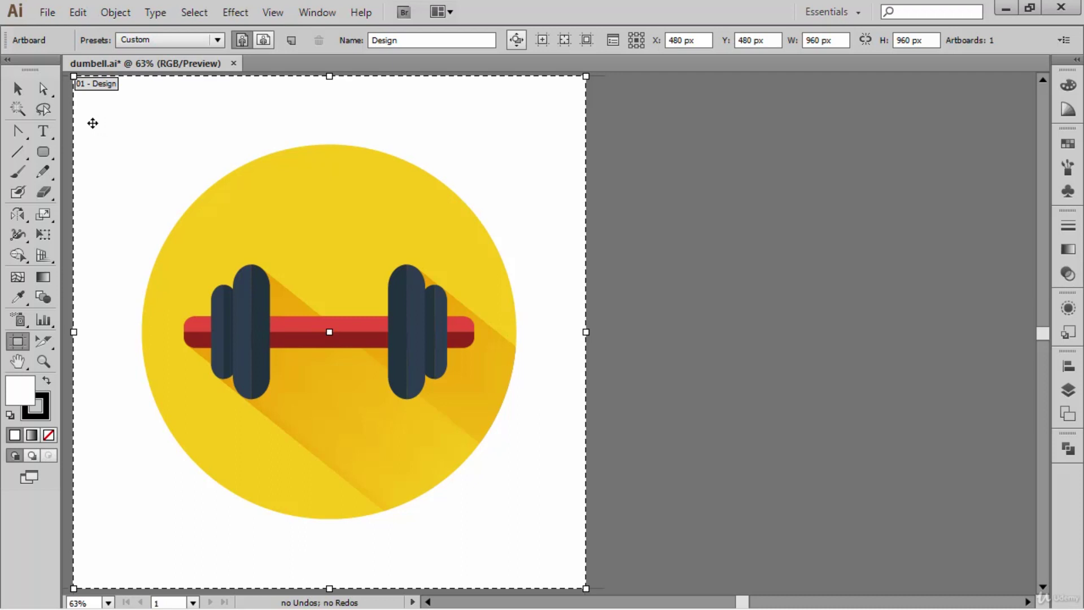
{"action": "left_click_drag", "start_coordinate": [93, 123], "coordinate": [627, 178]}
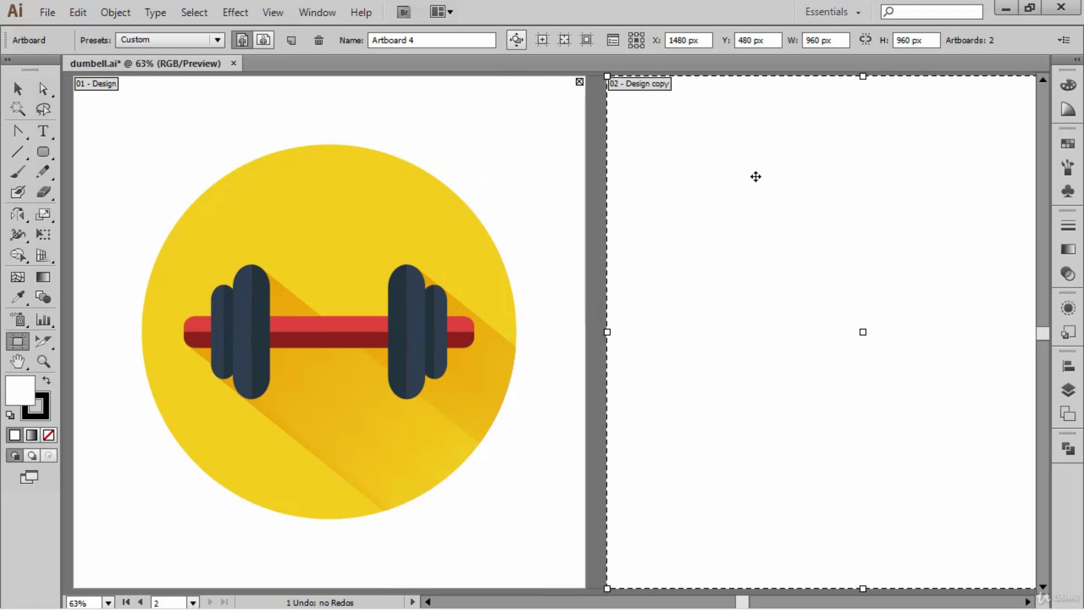
{"action": "key", "text": "v"}
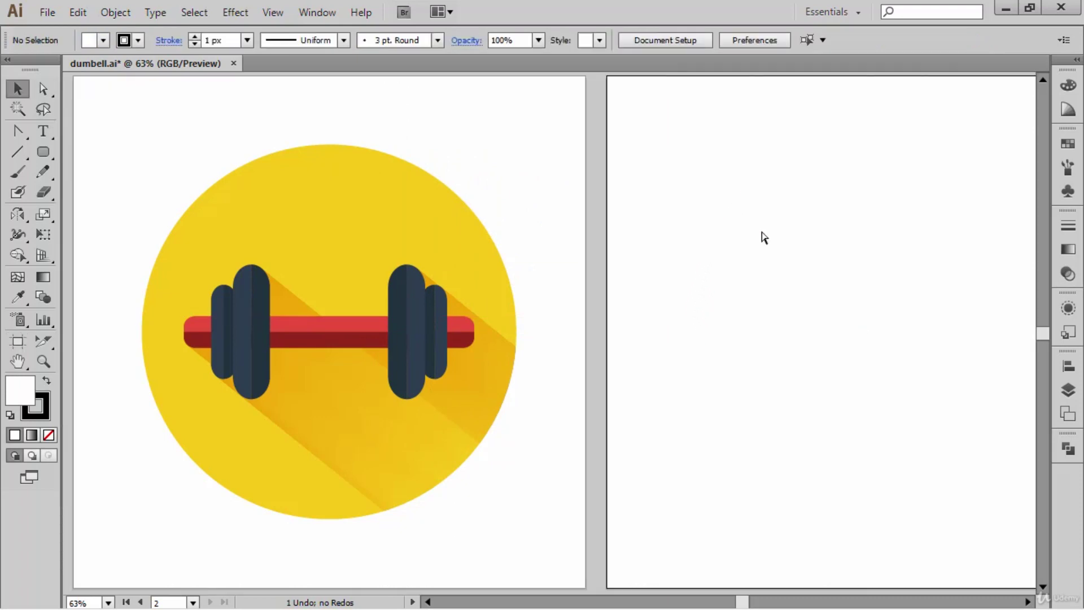
{"action": "scroll", "coordinate": [761, 231], "scroll_direction": "right", "scroll_amount": 5}
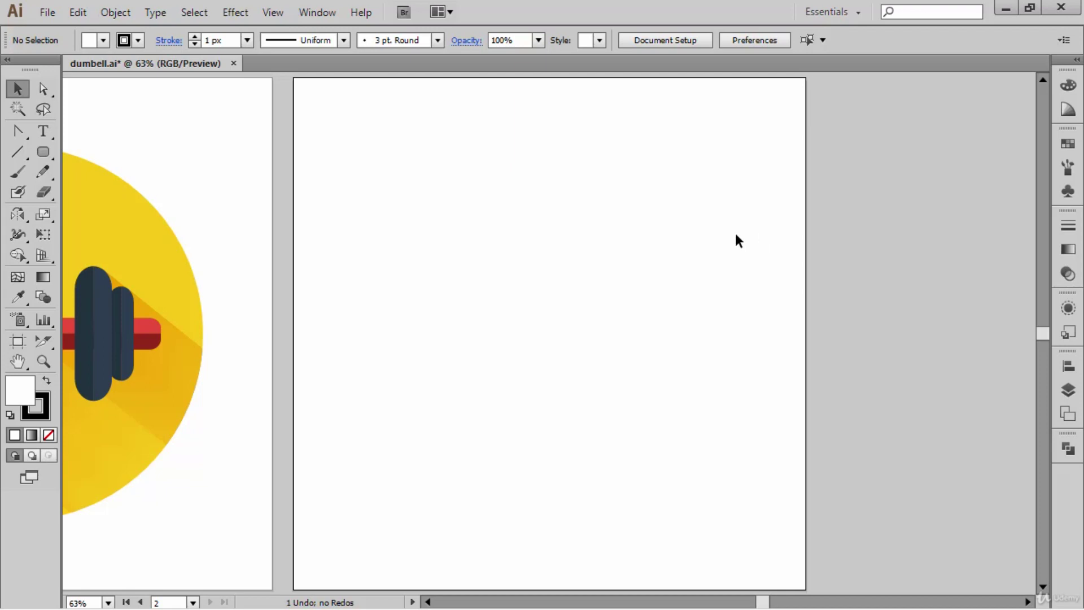
Step: Open the name of the second artboard for editing in the artboard list
{"action": "left_click", "coordinate": [1066, 415]}
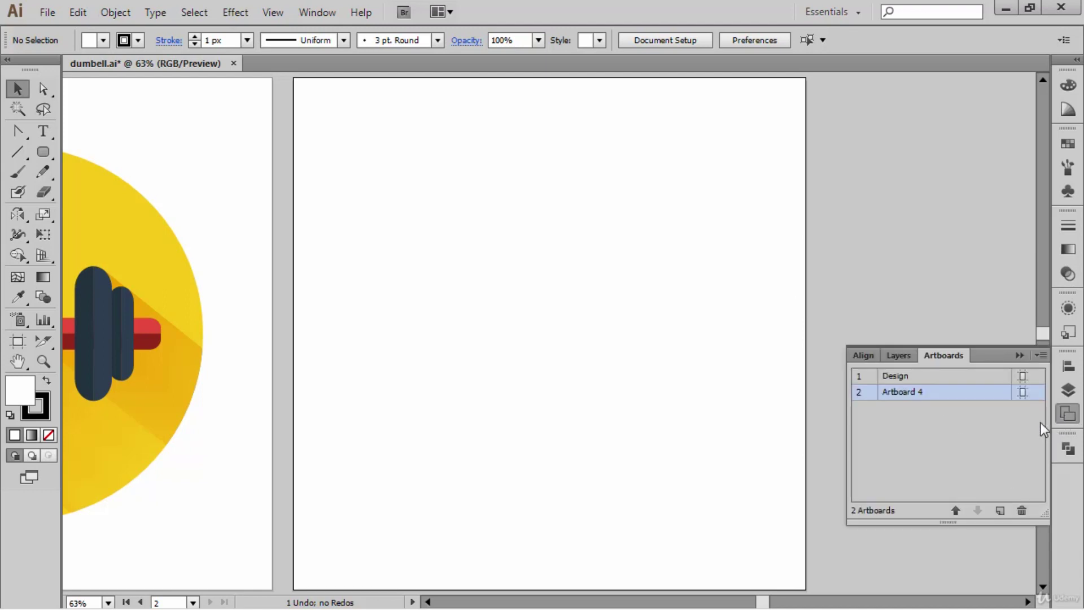
{"action": "double_click", "coordinate": [904, 393]}
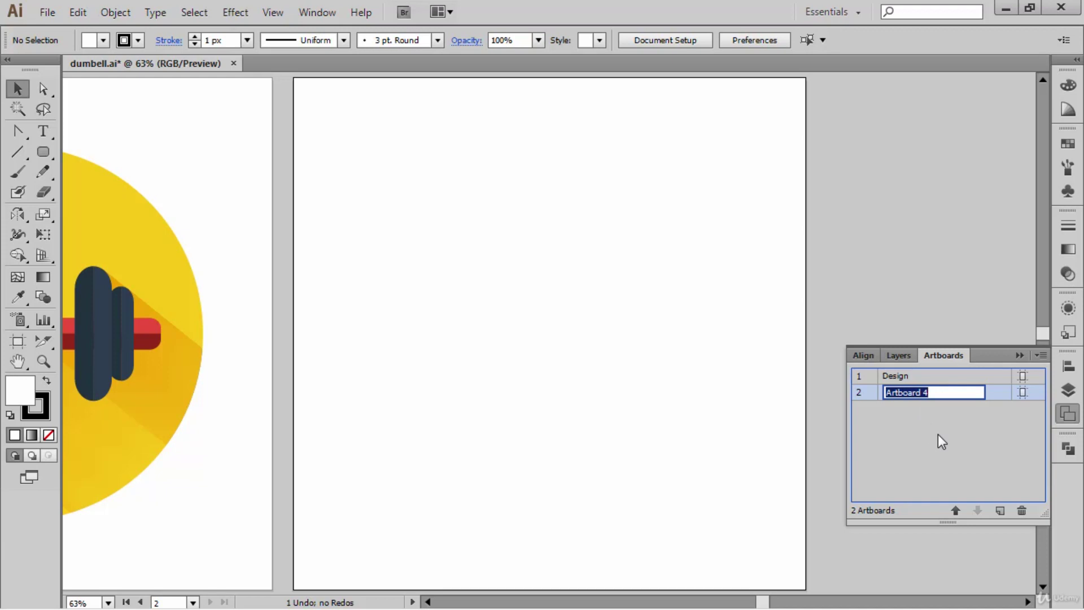
{"action": "left_click", "coordinate": [1019, 355]}
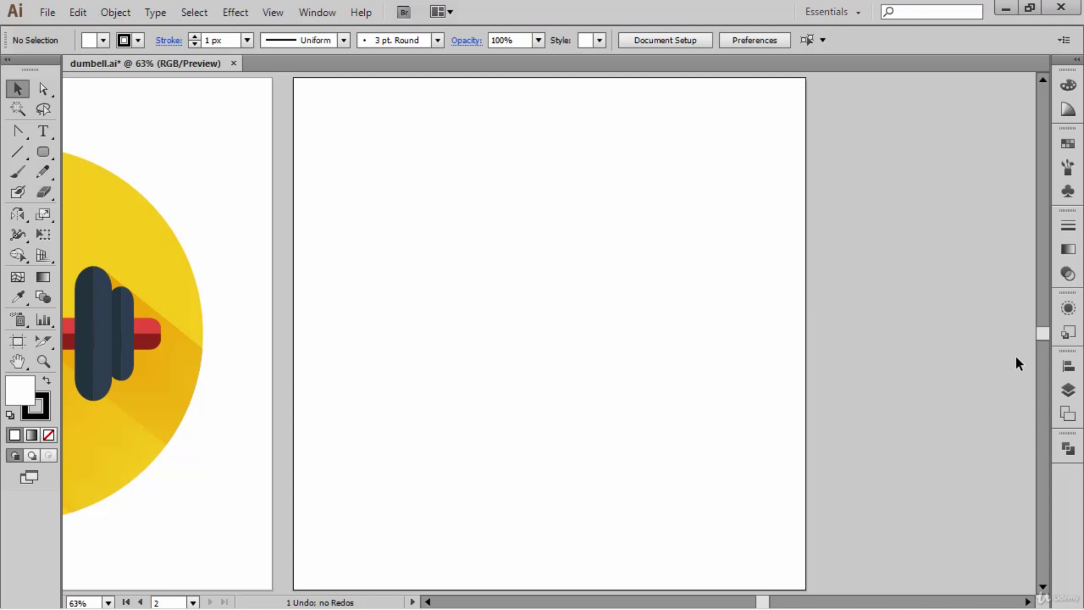
Step: Create a new layer named Dumbbell and lock the Design layer
{"action": "left_click", "coordinate": [1064, 393]}
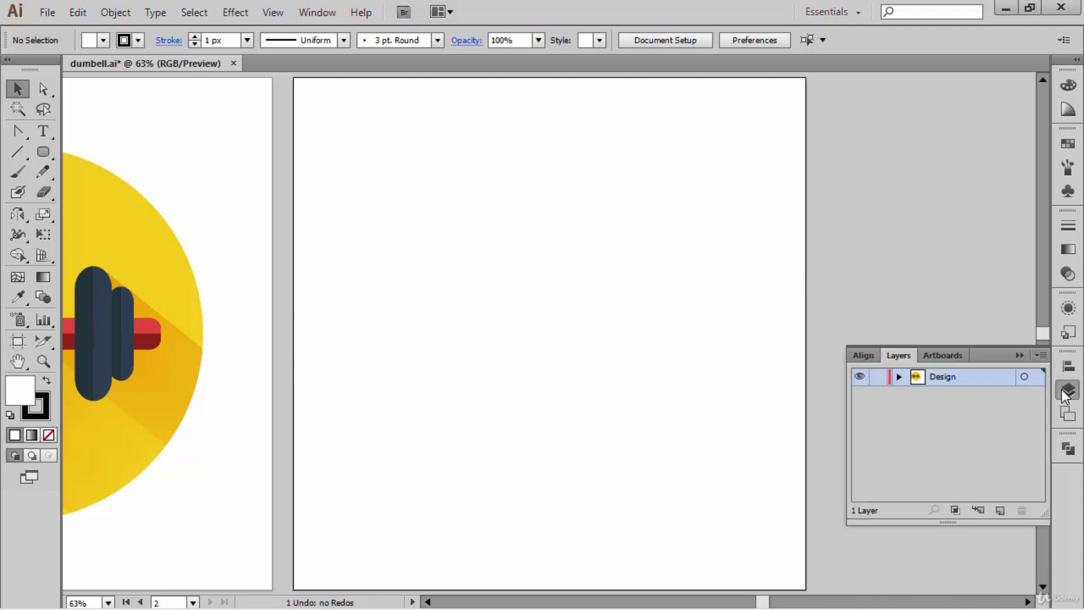
{"action": "left_click", "coordinate": [1004, 516], "text": "alt"}
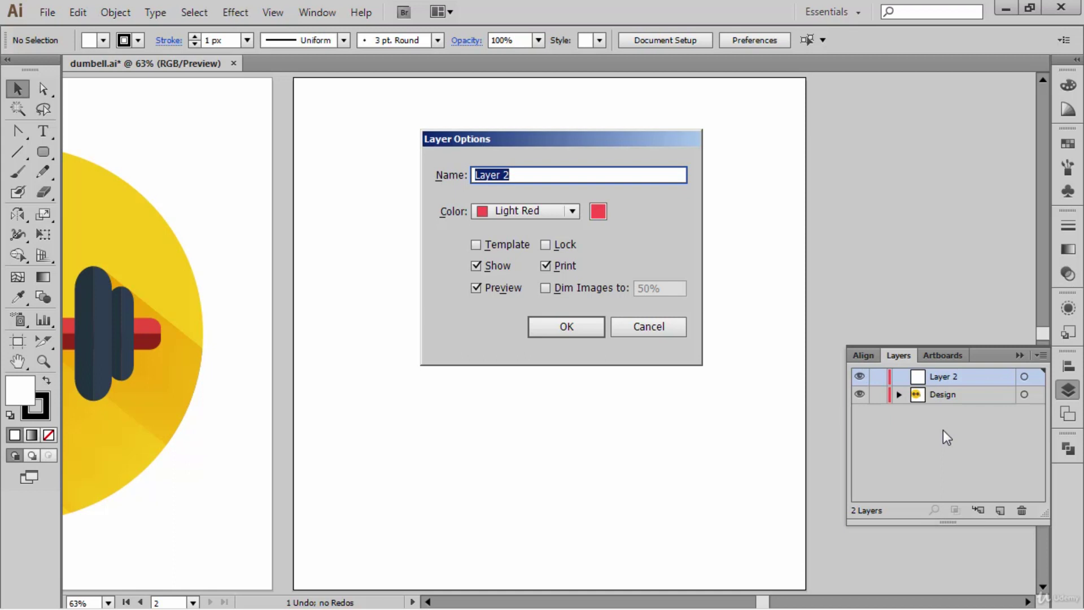
{"action": "type", "text": "Dumbbell"}
{"action": "key", "text": "Return"}
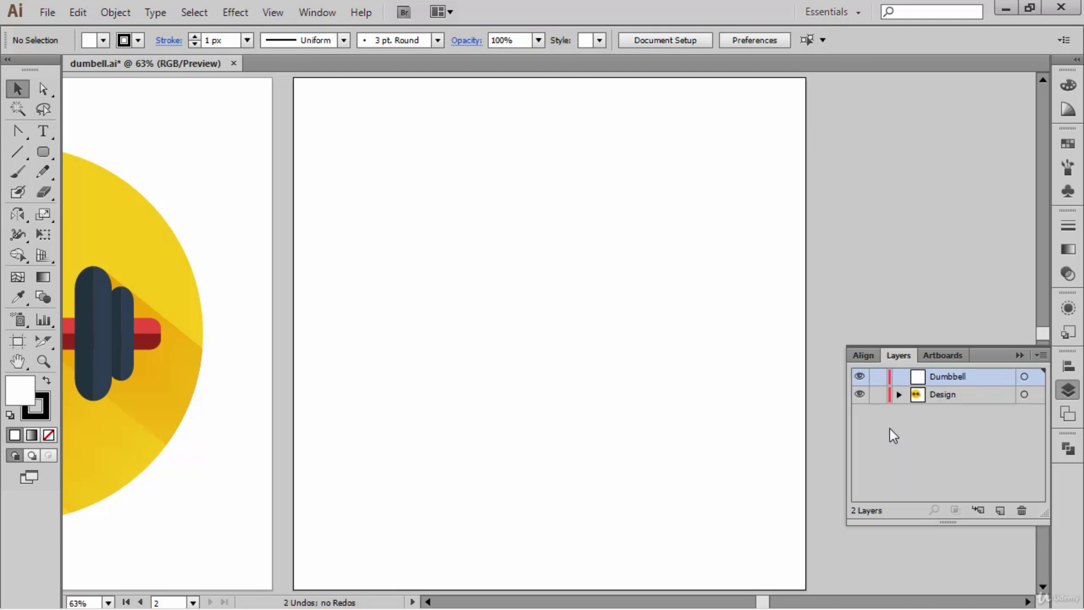
{"action": "left_click", "coordinate": [878, 395]}
{"action": "left_click", "coordinate": [1018, 355]}
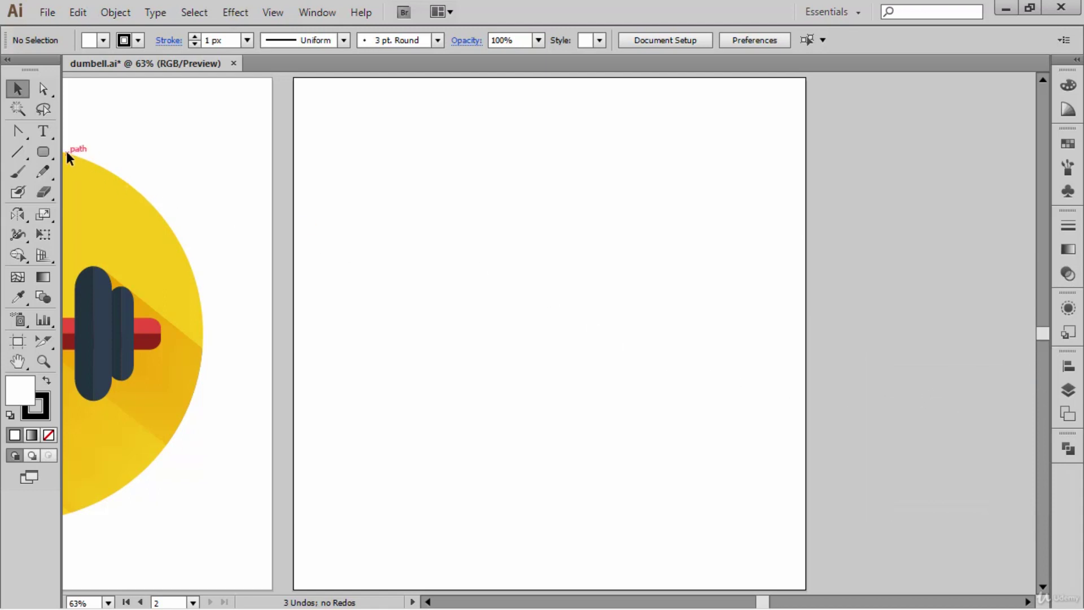
Step: Create a 700 by 75 px rounded rectangle with a 36 px corner radius and move it to the middle of the empty artboard
{"action": "left_click_drag", "start_coordinate": [48, 151], "coordinate": [195, 173]}
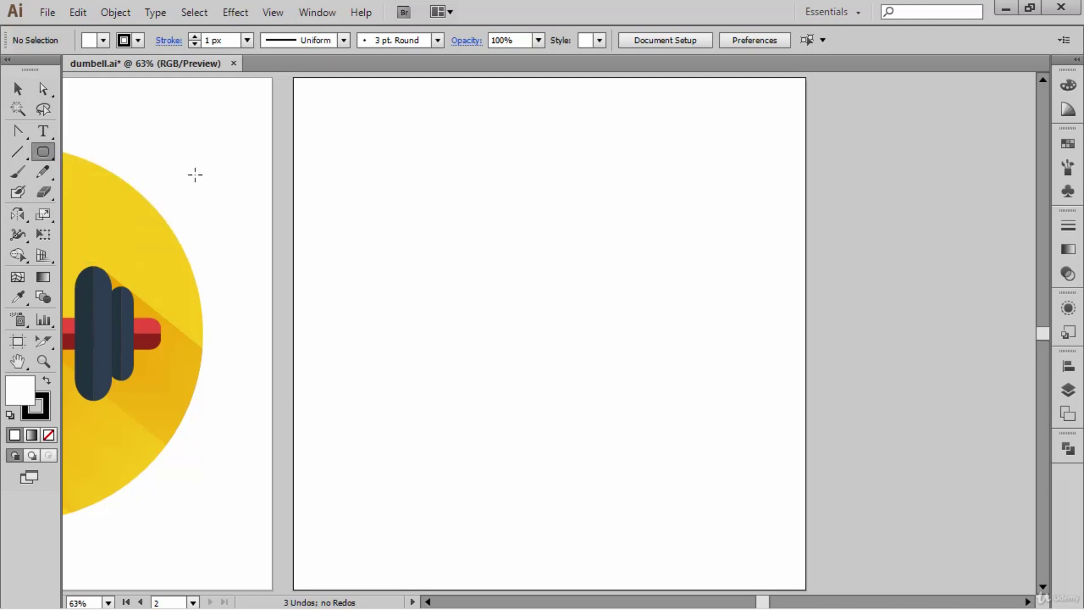
{"action": "left_click", "coordinate": [440, 308]}
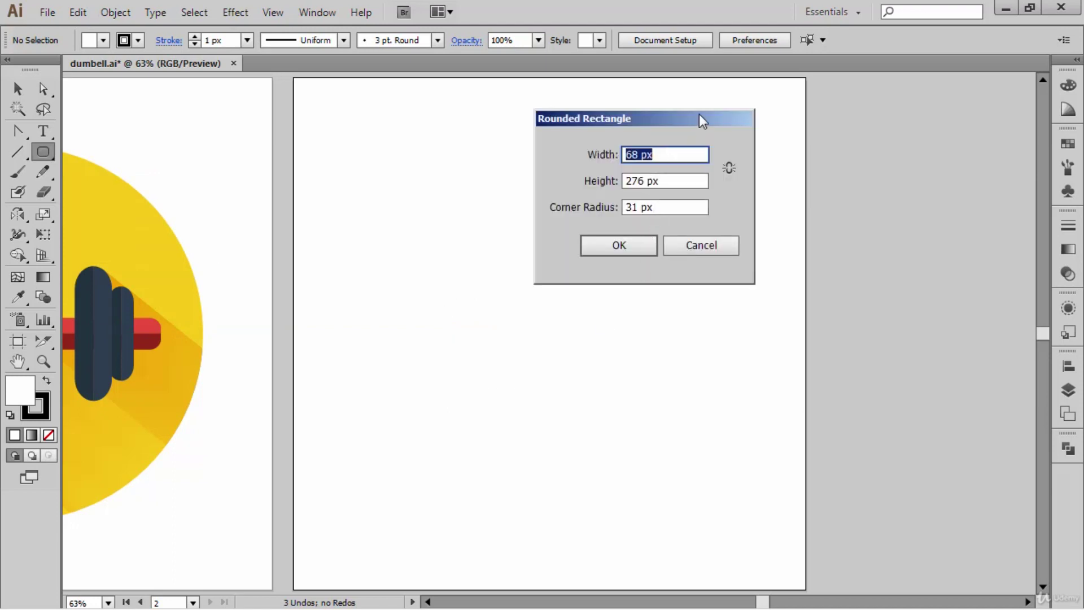
{"action": "left_click_drag", "start_coordinate": [698, 114], "coordinate": [607, 141]}
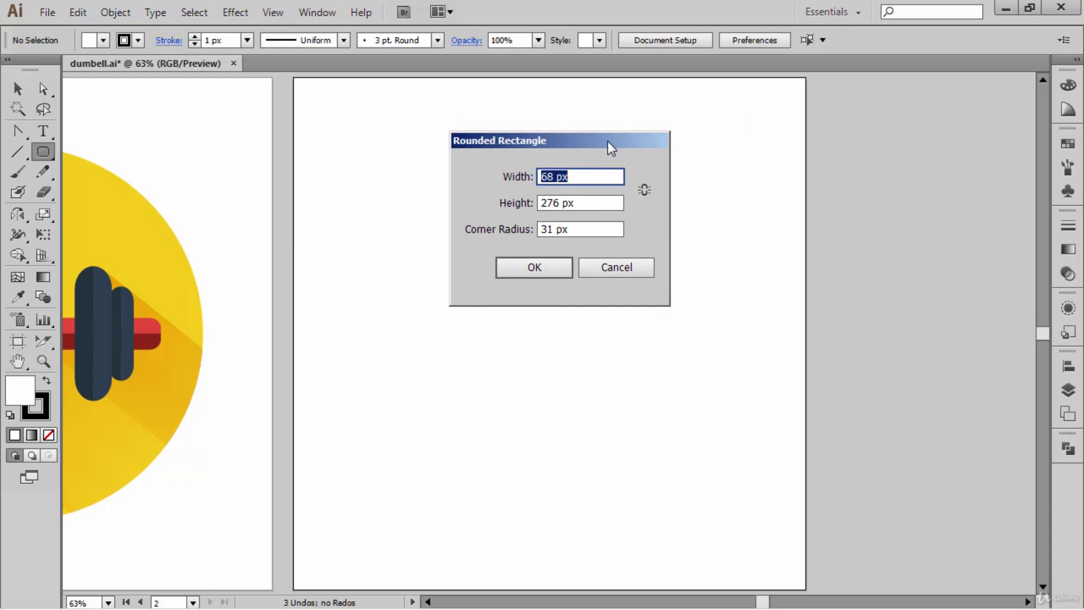
{"action": "type", "text": "700"}
{"action": "key", "text": "Tab"}
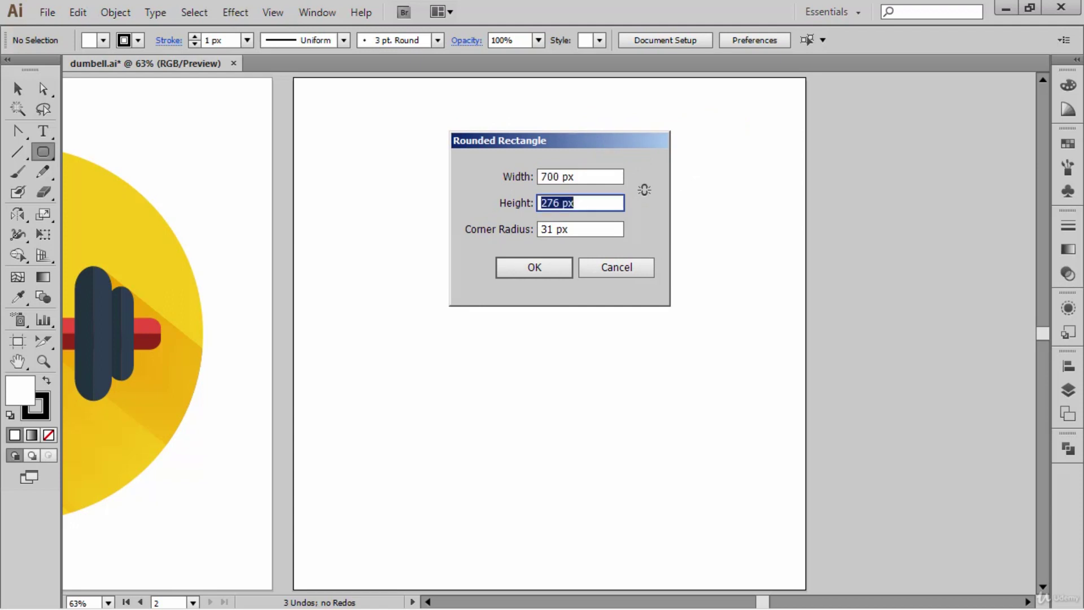
{"action": "type", "text": "75"}
{"action": "key", "text": "Tab"}
{"action": "type", "text": "36"}
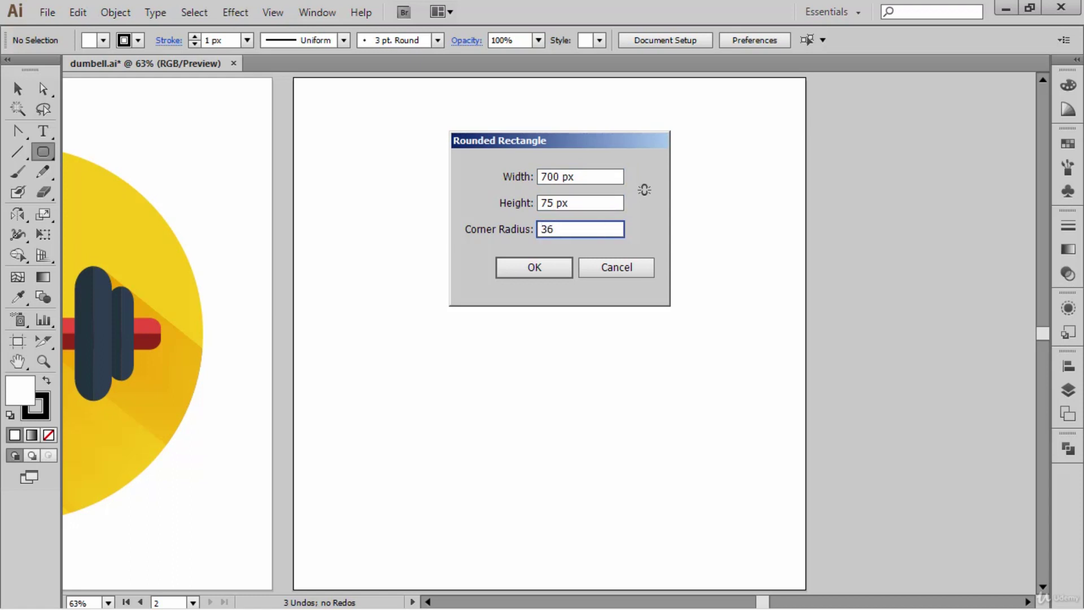
{"action": "key", "text": "Return"}
{"action": "key", "text": "ctrl"}
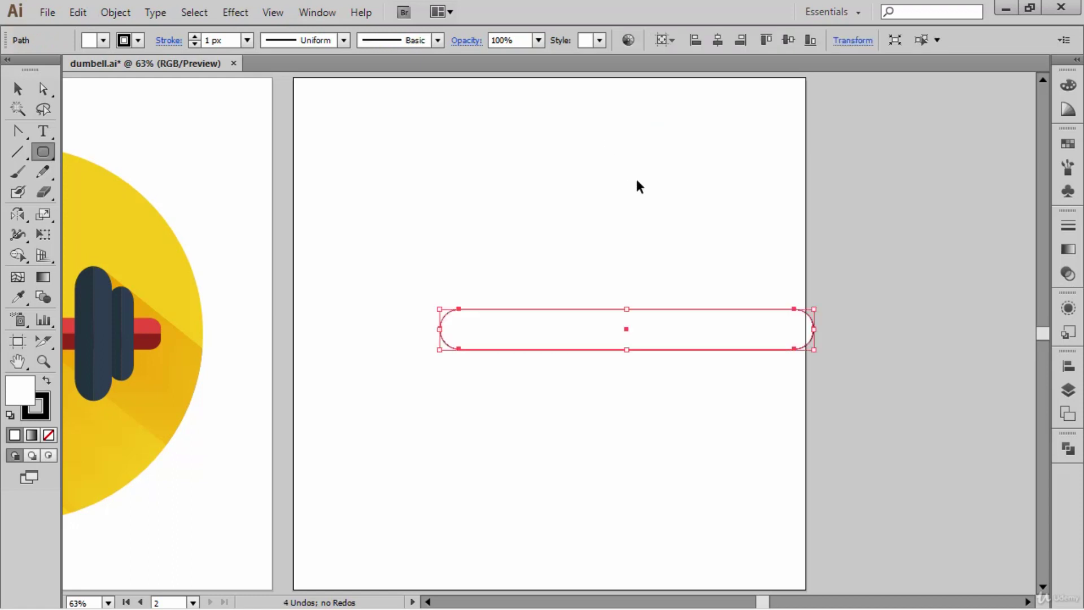
{"action": "left_click_drag", "start_coordinate": [626, 333], "coordinate": [546, 353]}
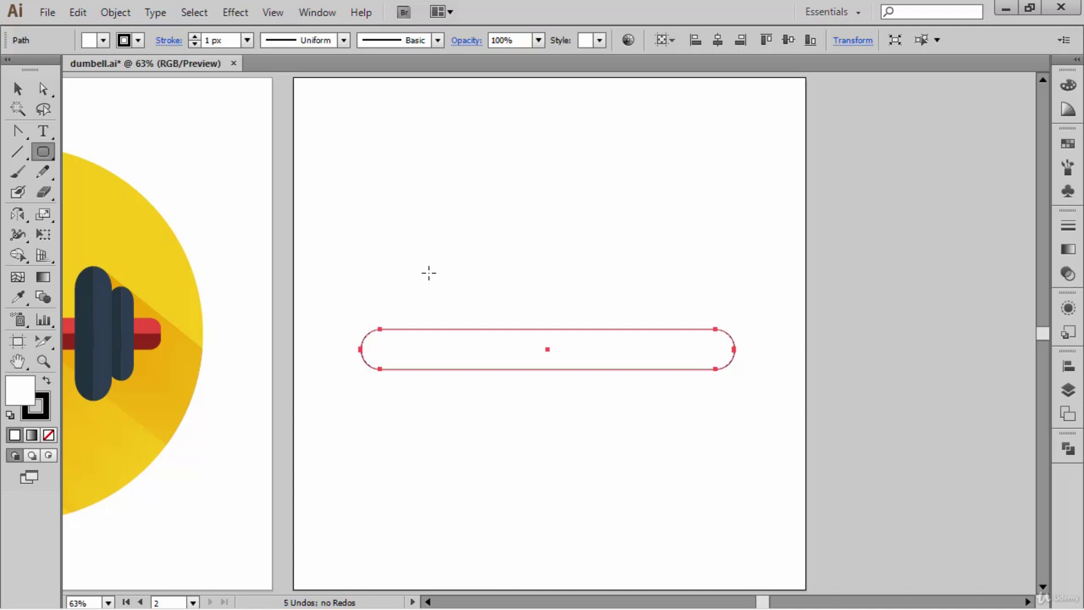
Step: Draw a tall, narrow rounded rectangle across the left part of the horizontal bar and shift it slightly to the right
{"action": "left_click_drag", "start_coordinate": [418, 272], "coordinate": [460, 434]}
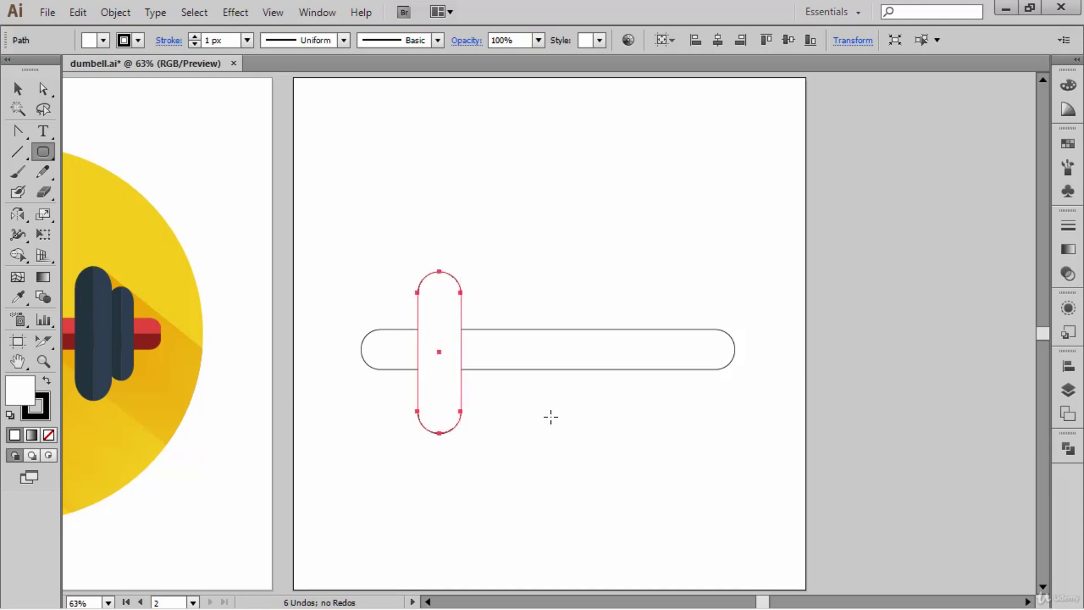
{"action": "left_click_drag", "start_coordinate": [435, 382], "coordinate": [439, 379]}
{"action": "left_click", "coordinate": [502, 399], "text": "ctrl"}
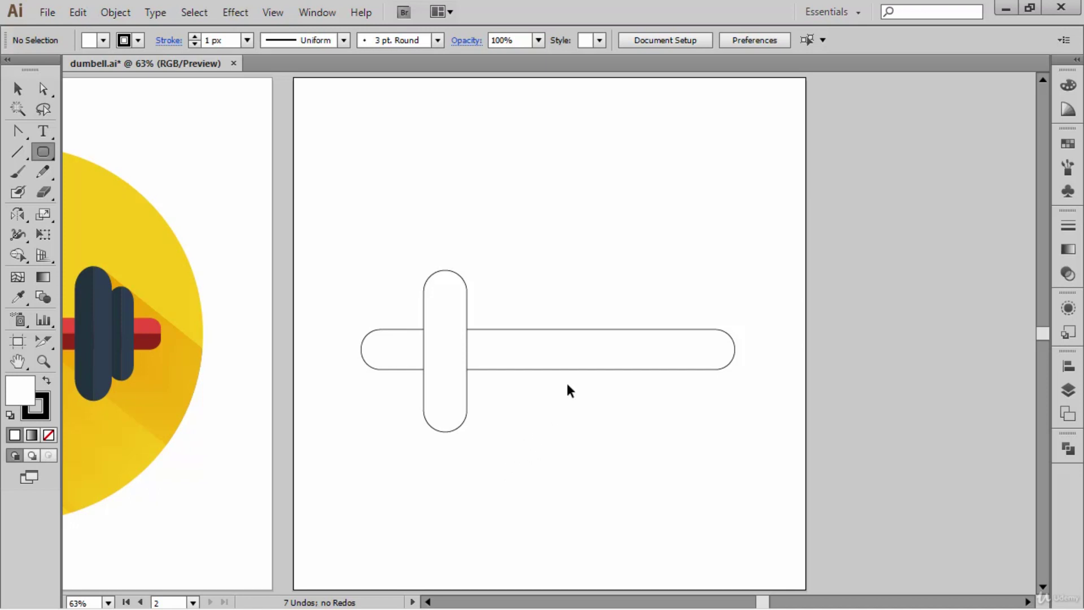
Step: Draw a straight horizontal line through the centre of the bar, extending past both rounded ends
{"action": "left_click", "coordinate": [571, 360], "text": "ctrl"}
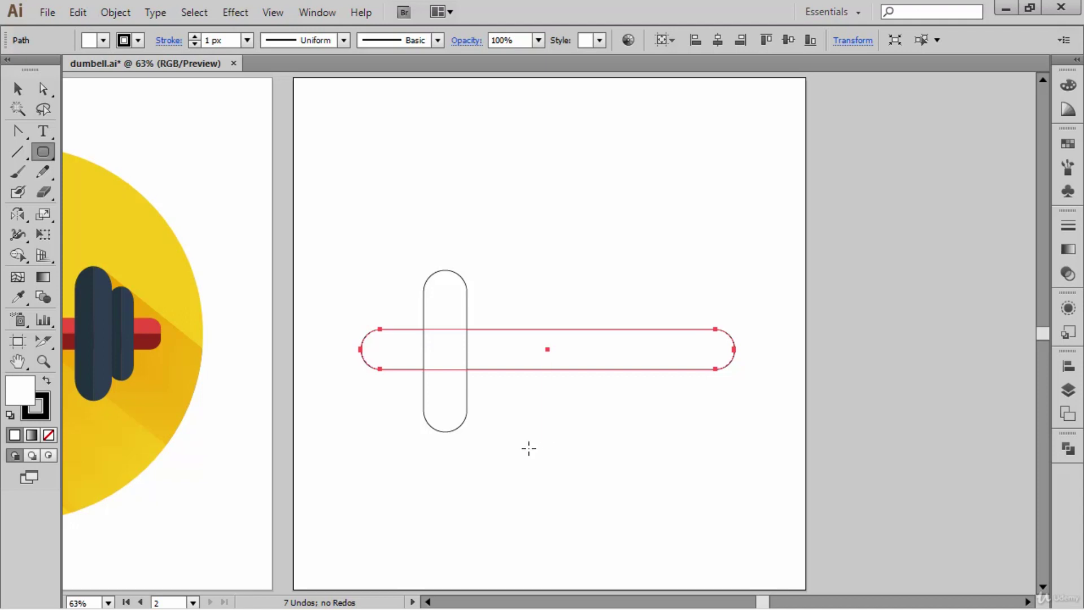
{"action": "left_click", "coordinate": [15, 152]}
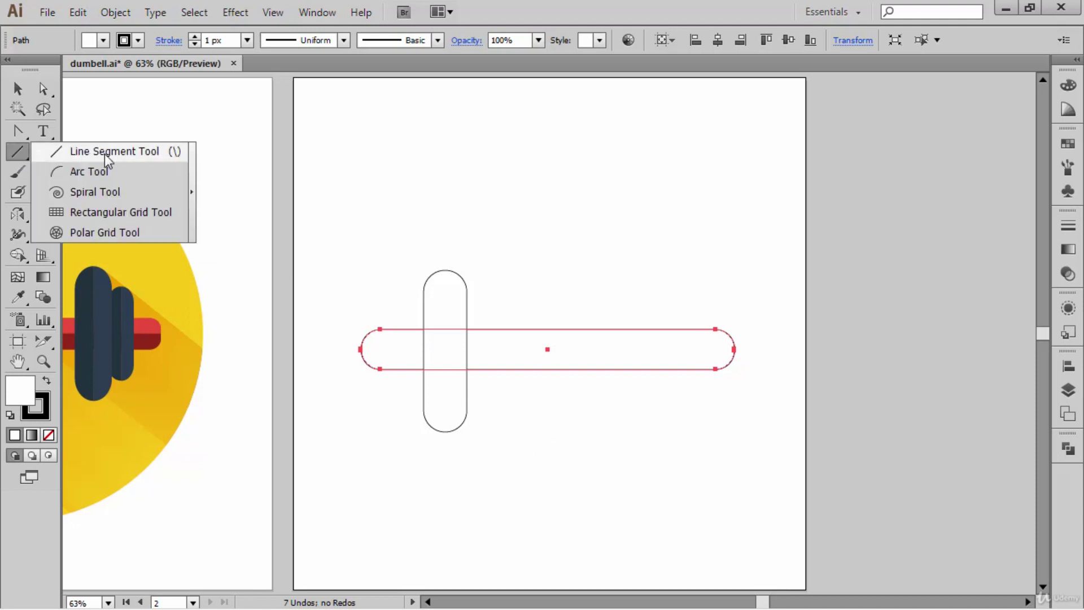
{"action": "left_click", "coordinate": [124, 153]}
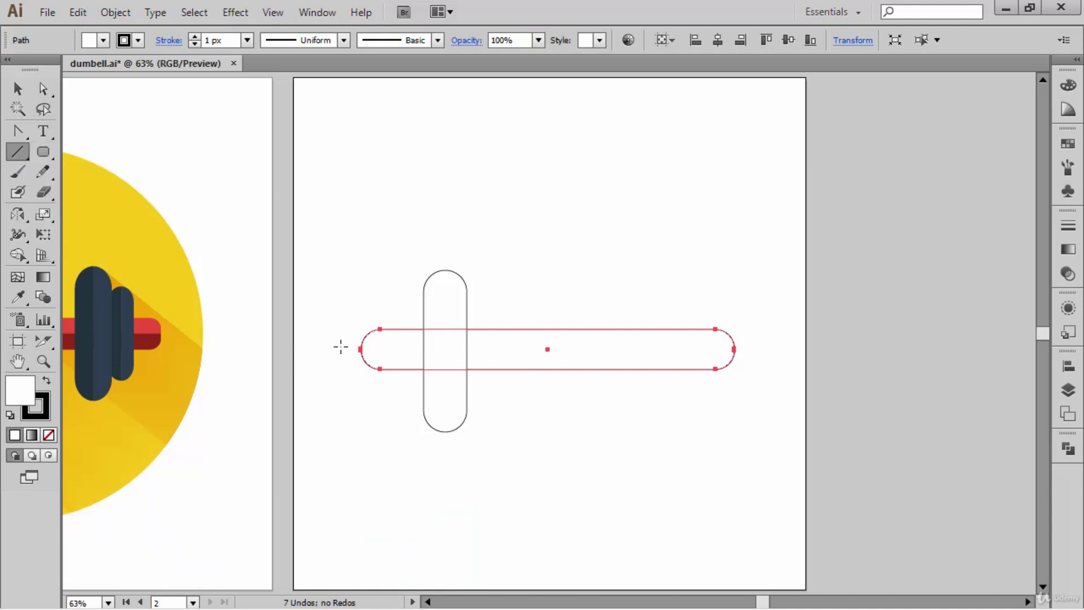
{"action": "left_click_drag", "start_coordinate": [338, 350], "coordinate": [758, 360]}
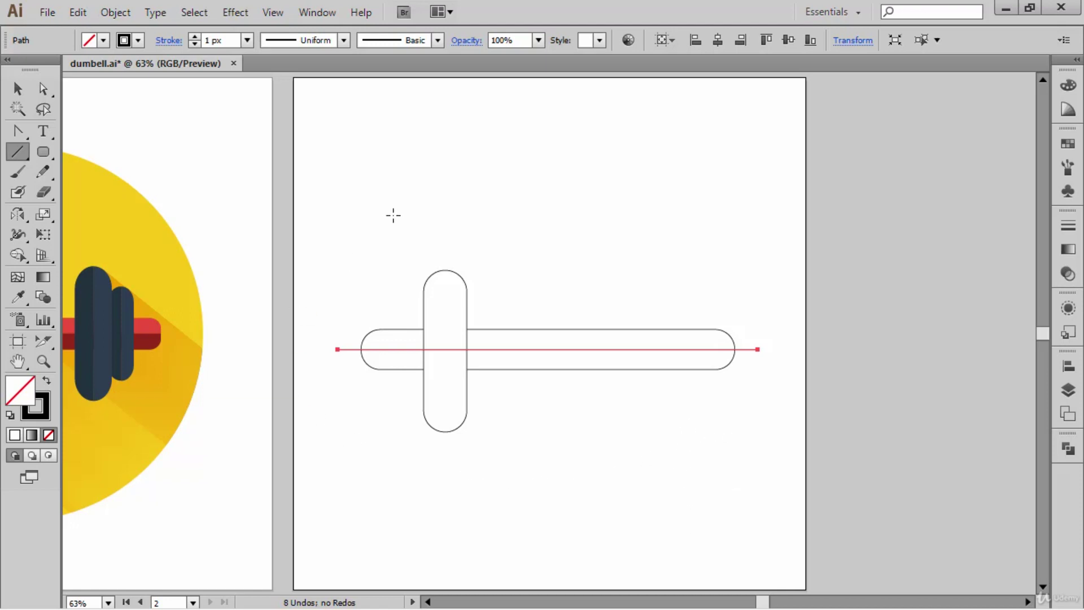
{"action": "left_click", "coordinate": [275, 12]}
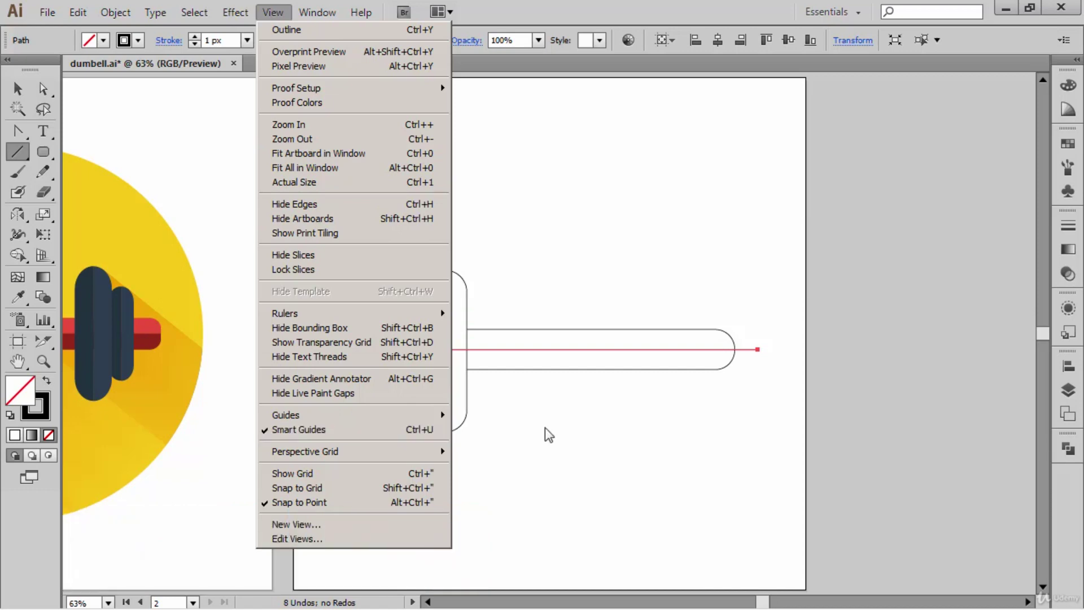
{"action": "left_click", "coordinate": [593, 404]}
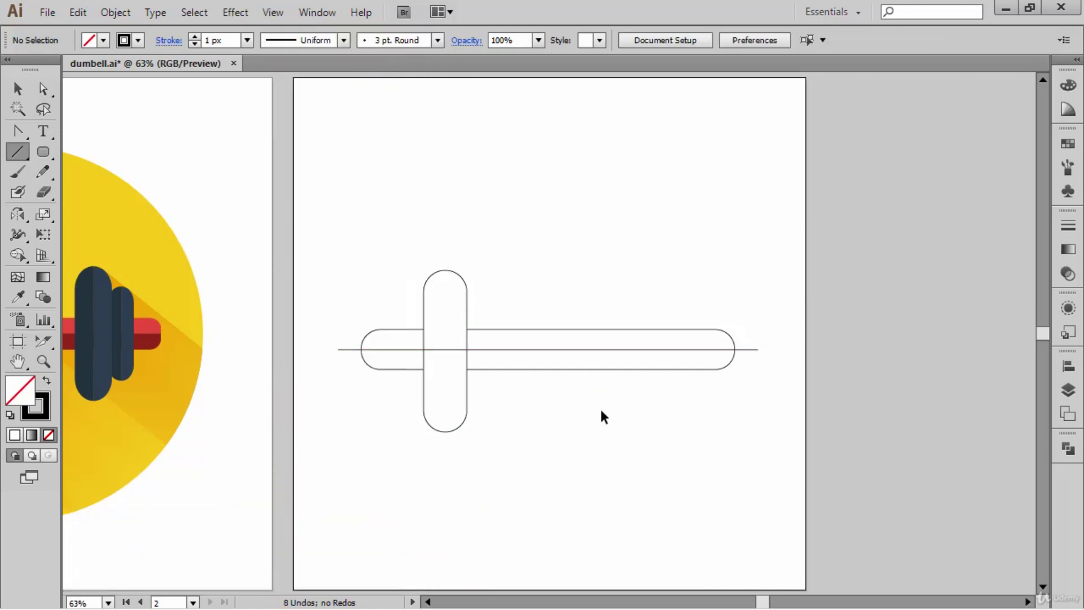
Step: Split the horizontal bar into upper and lower halves along the centre line with Pathfinder Divide
{"action": "left_click_drag", "start_coordinate": [613, 420], "coordinate": [585, 272]}
{"action": "left_click", "coordinate": [586, 430], "text": "ctrl"}
{"action": "left_click_drag", "start_coordinate": [632, 412], "coordinate": [614, 304]}
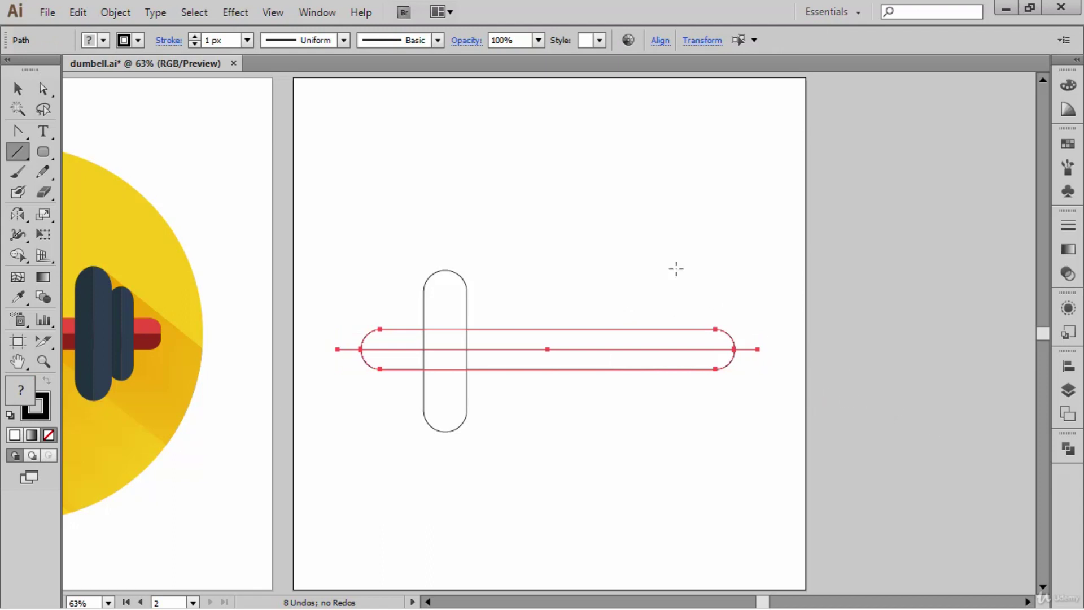
{"action": "left_click", "coordinate": [310, 13]}
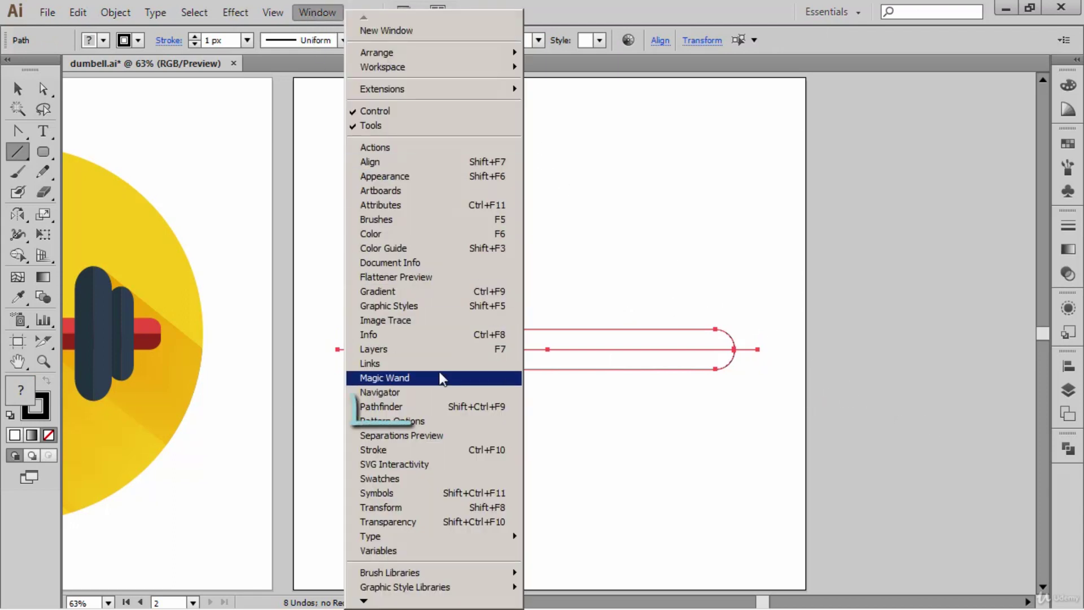
{"action": "left_click", "coordinate": [455, 411]}
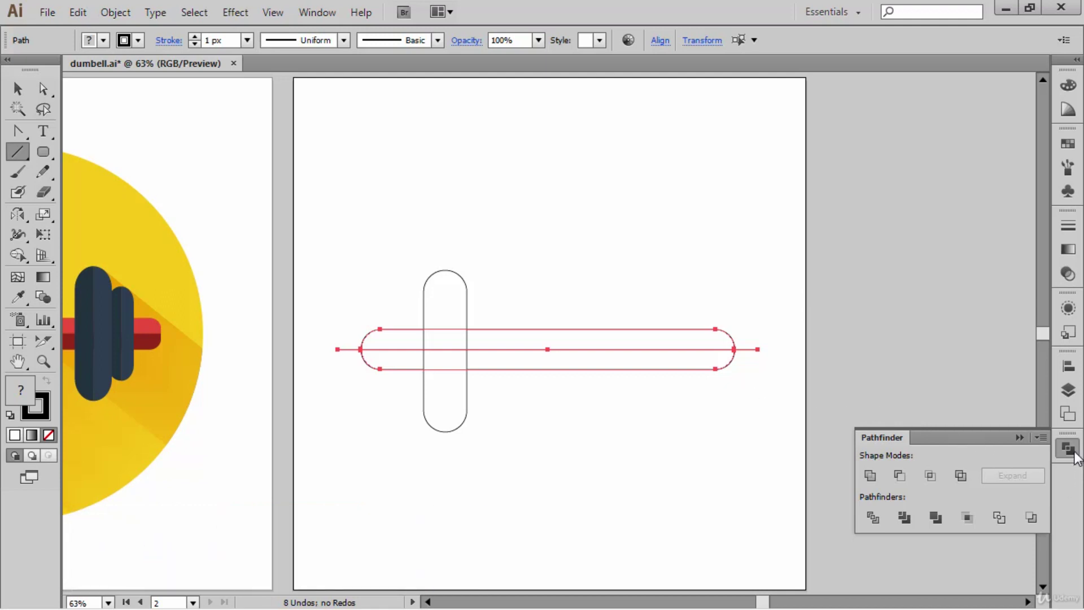
{"action": "left_click_drag", "start_coordinate": [446, 351], "coordinate": [841, 351]}
{"action": "left_click", "coordinate": [873, 517]}
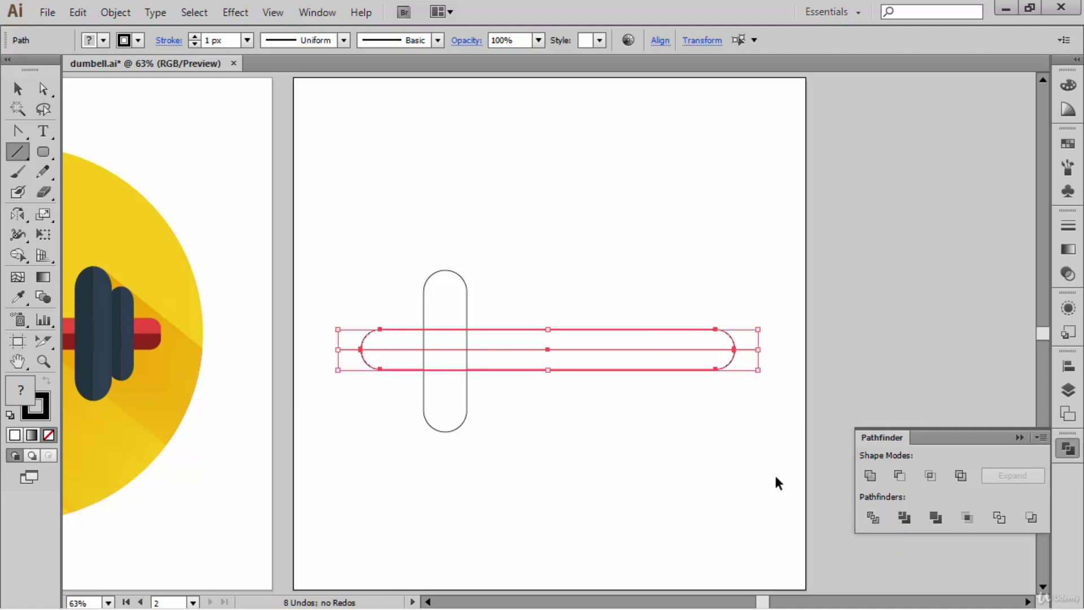
{"action": "left_click", "coordinate": [876, 523]}
{"action": "left_click", "coordinate": [745, 443], "text": "ctrl"}
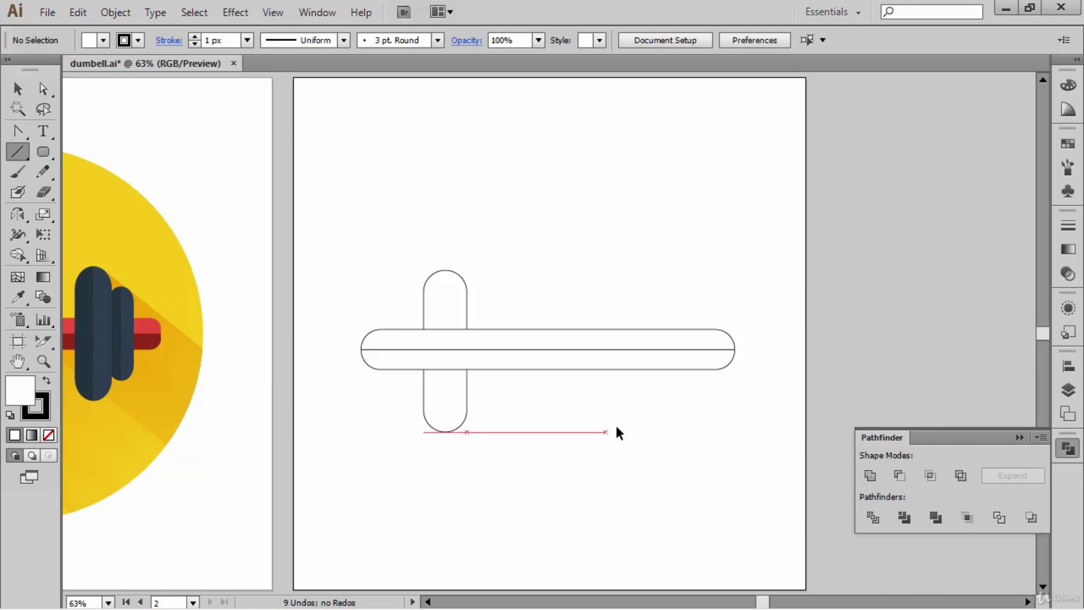
{"action": "left_click_drag", "start_coordinate": [614, 426], "coordinate": [567, 249]}
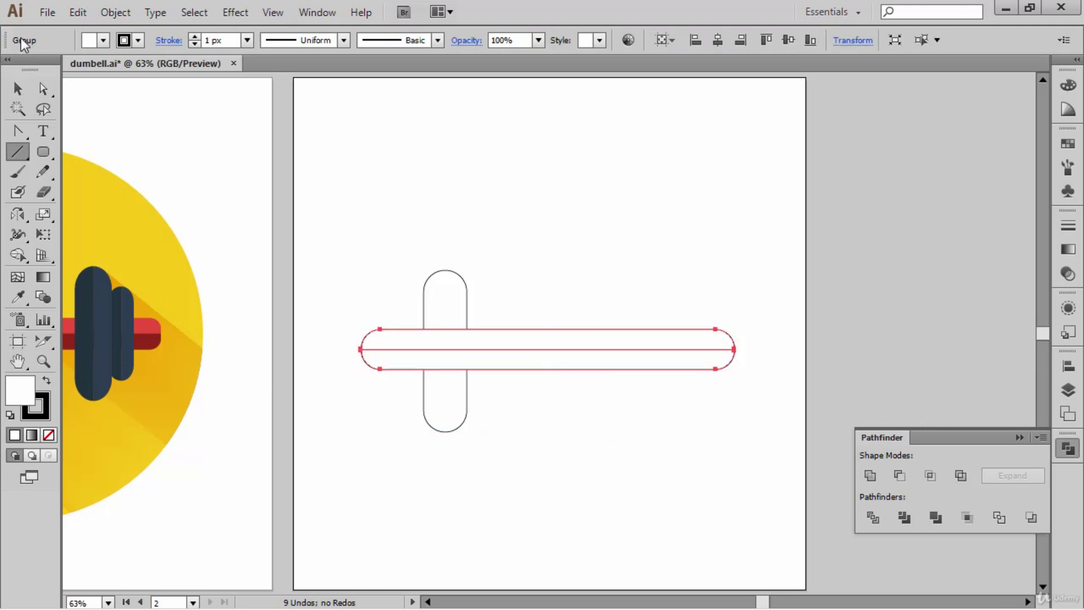
{"action": "left_click", "coordinate": [811, 296], "text": "ctrl"}
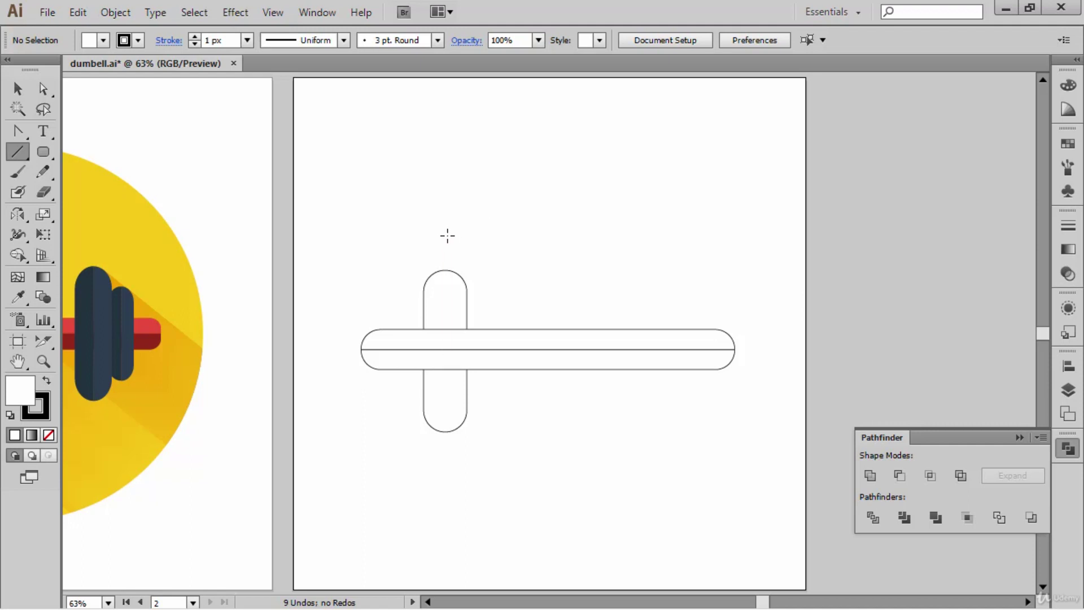
Step: Draw a vertical line through the centre of the tall plate and split the plate into halves with Pathfinder Divide
{"action": "left_click_drag", "start_coordinate": [447, 236], "coordinate": [454, 481]}
{"action": "left_click_drag", "start_coordinate": [489, 442], "coordinate": [383, 395]}
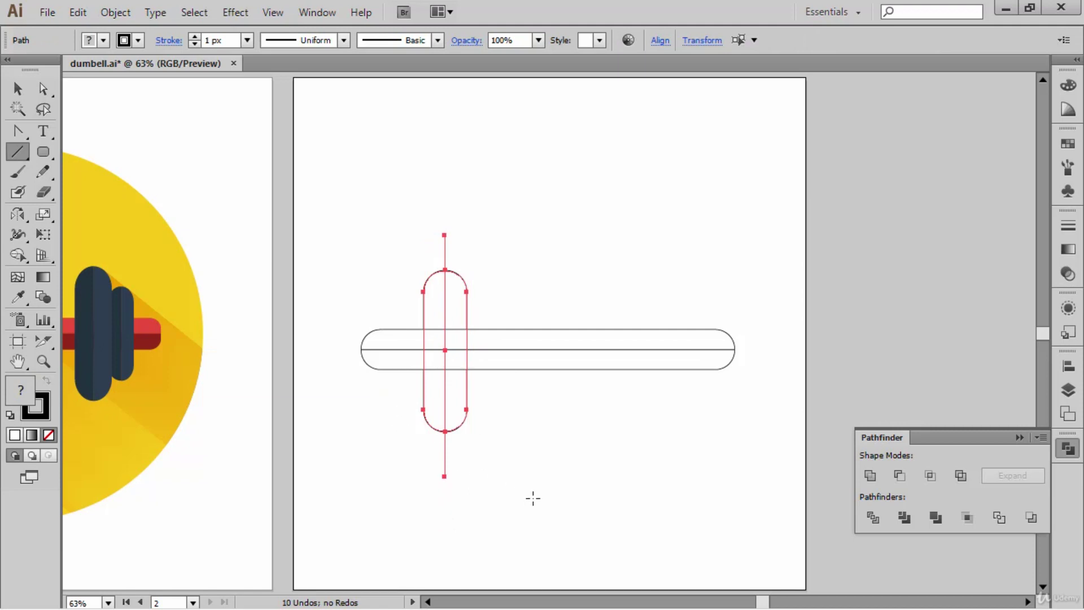
{"action": "left_click", "coordinate": [875, 515]}
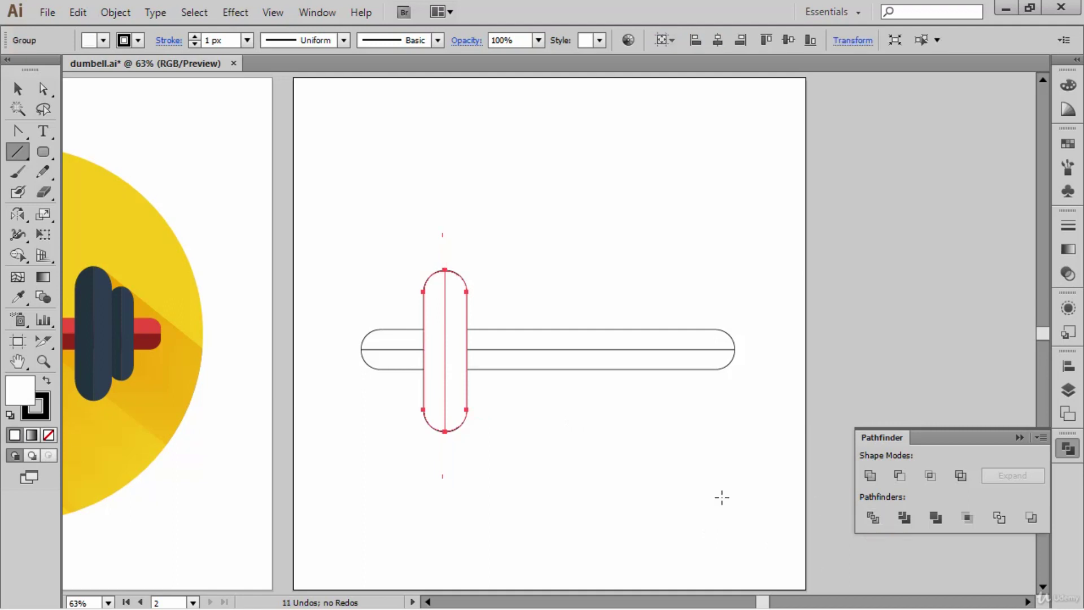
{"action": "left_click", "coordinate": [543, 430]}
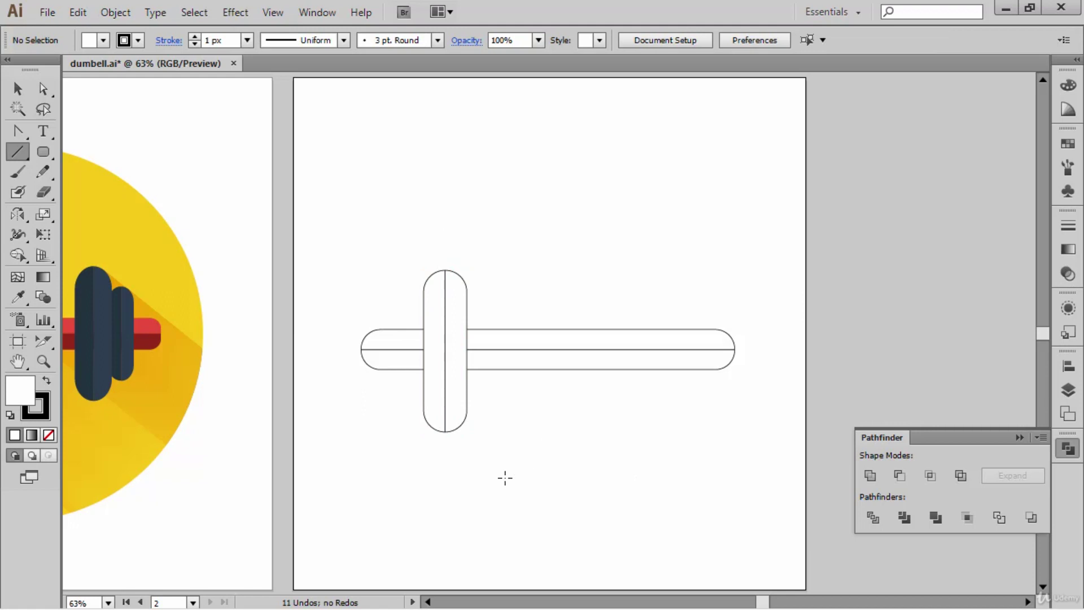
{"action": "left_click", "coordinate": [1016, 437]}
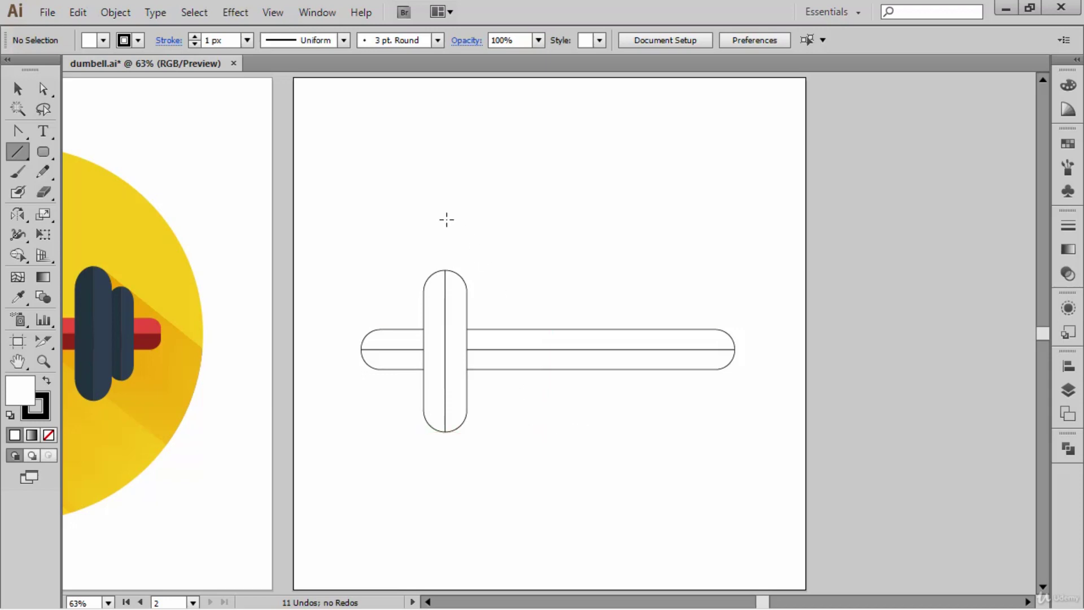
Step: Create a copy of the divided plate scaled uniformly to 75%, keeping the original
{"action": "left_click_drag", "start_coordinate": [416, 242], "coordinate": [488, 274]}
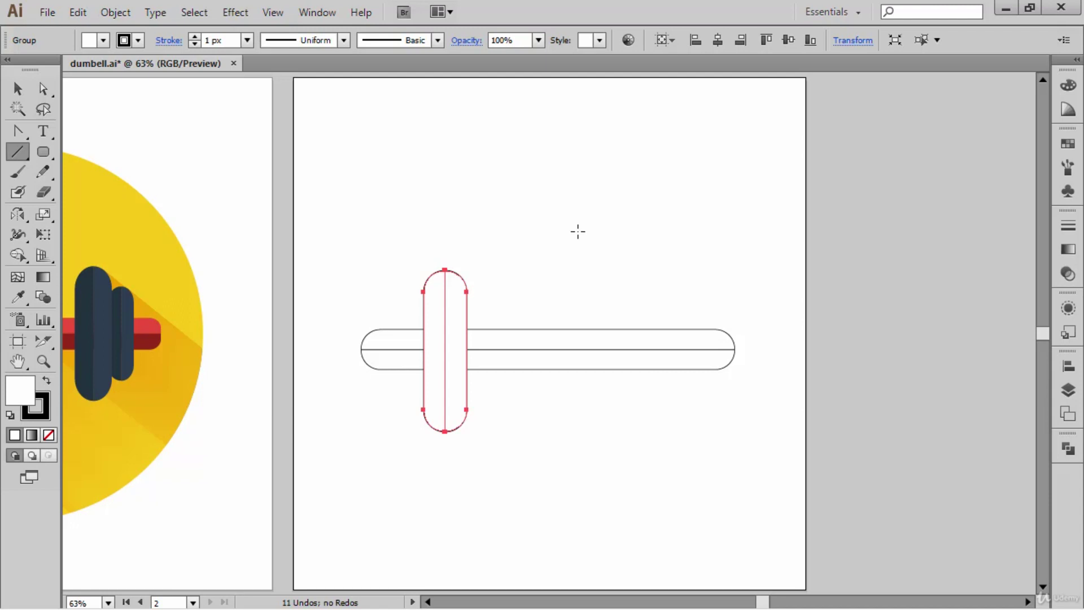
{"action": "key", "text": "s"}
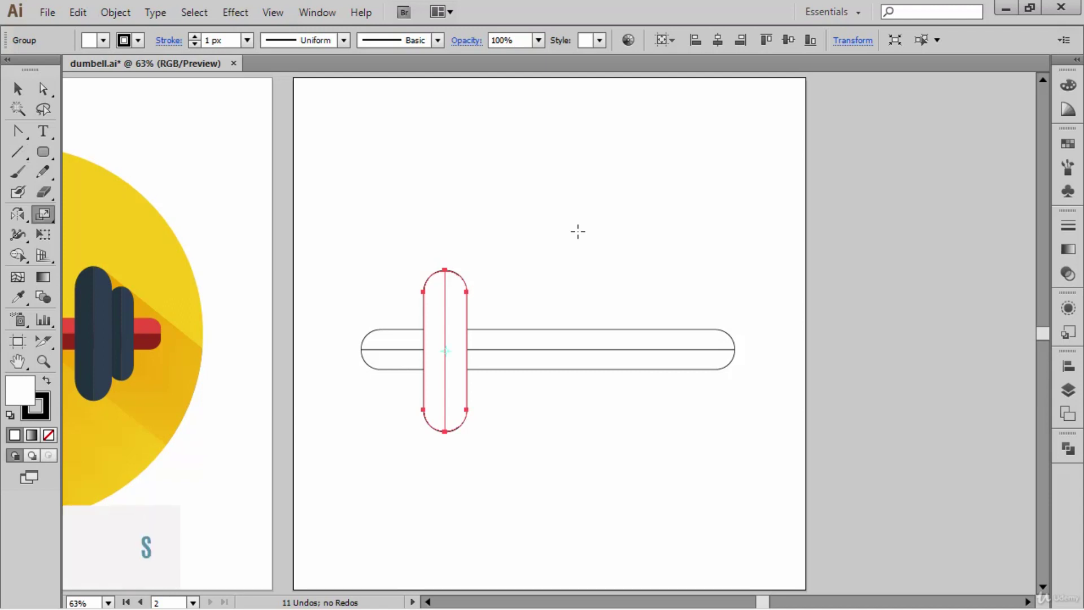
{"action": "key", "text": "Return"}
{"action": "left_click_drag", "start_coordinate": [578, 233], "coordinate": [753, 141]}
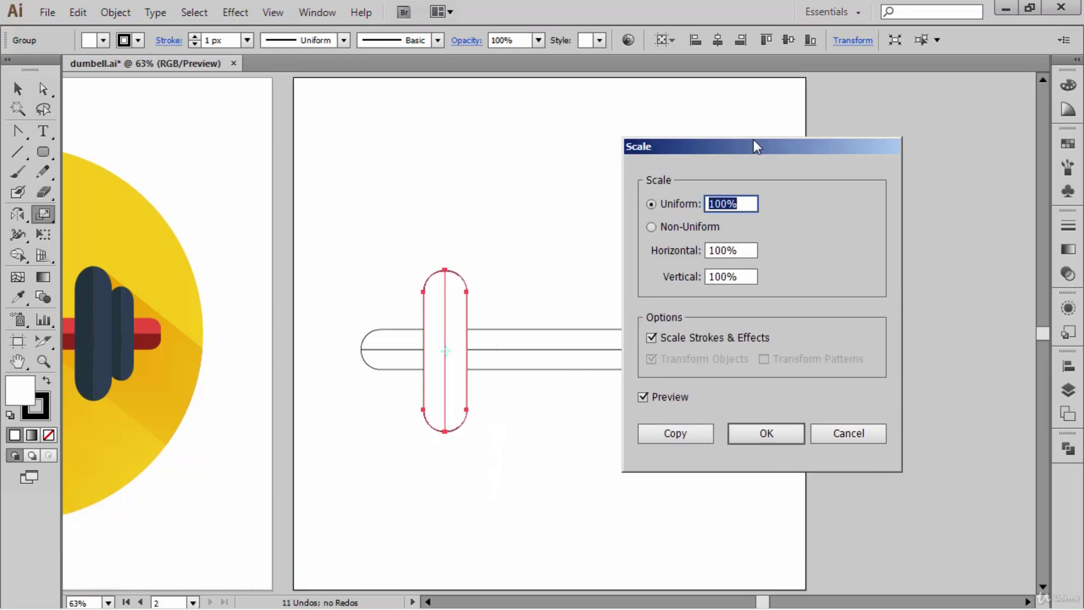
{"action": "key", "text": "shift+Down"}
{"action": "key", "text": "shift+Down"}
{"action": "key", "text": "shift+Down"}
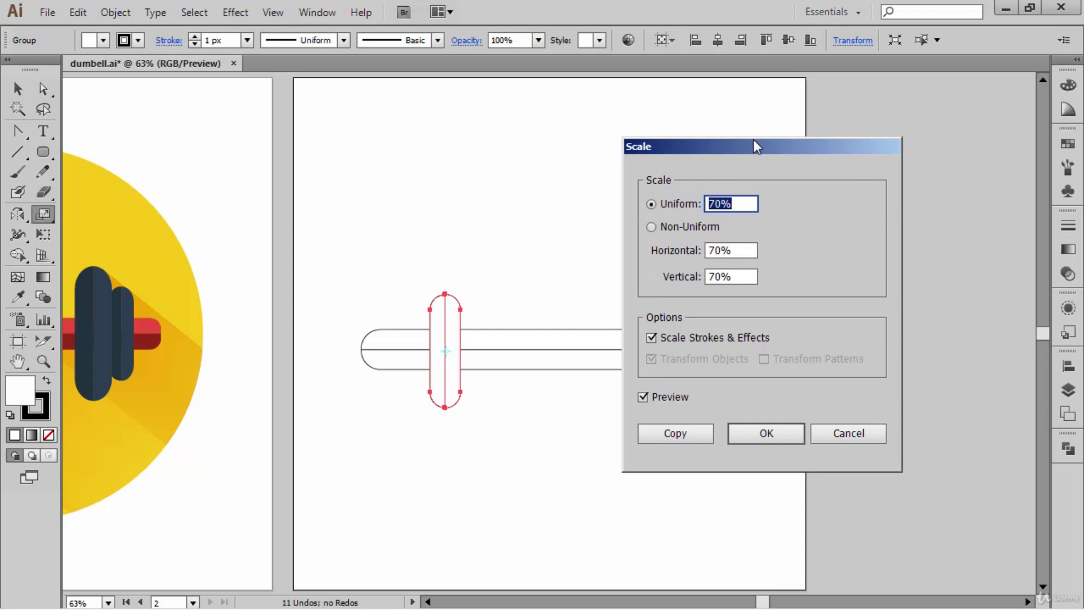
{"action": "key", "text": "Up"}
{"action": "key", "text": "Up"}
{"action": "key", "text": "Up"}
{"action": "key", "text": "Up"}
{"action": "key", "text": "Up"}
{"action": "key", "text": "Up"}
{"action": "key", "text": "Down"}
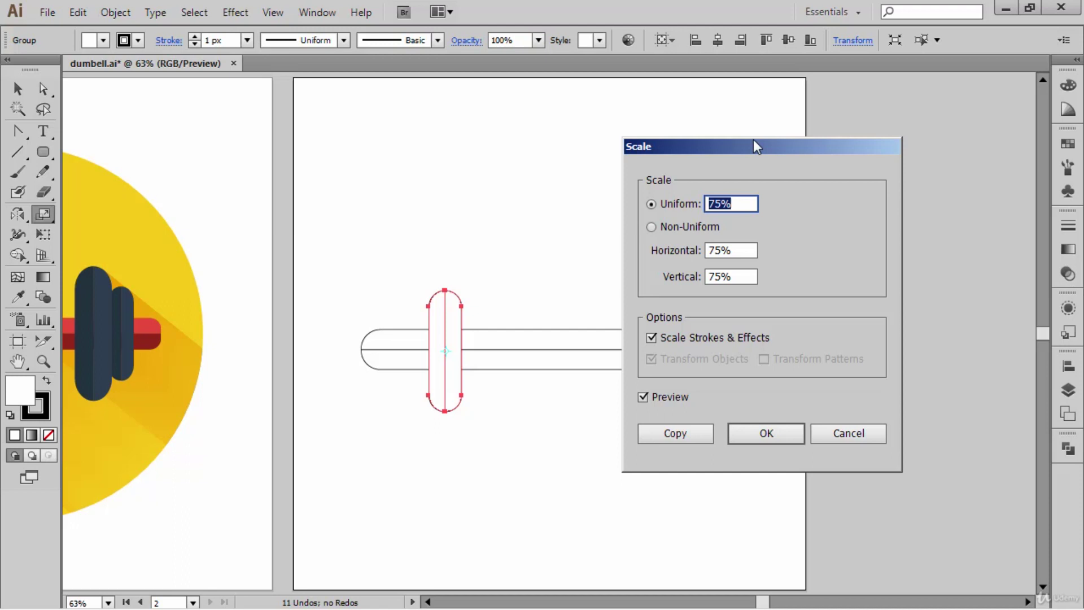
{"action": "left_click", "coordinate": [678, 433]}
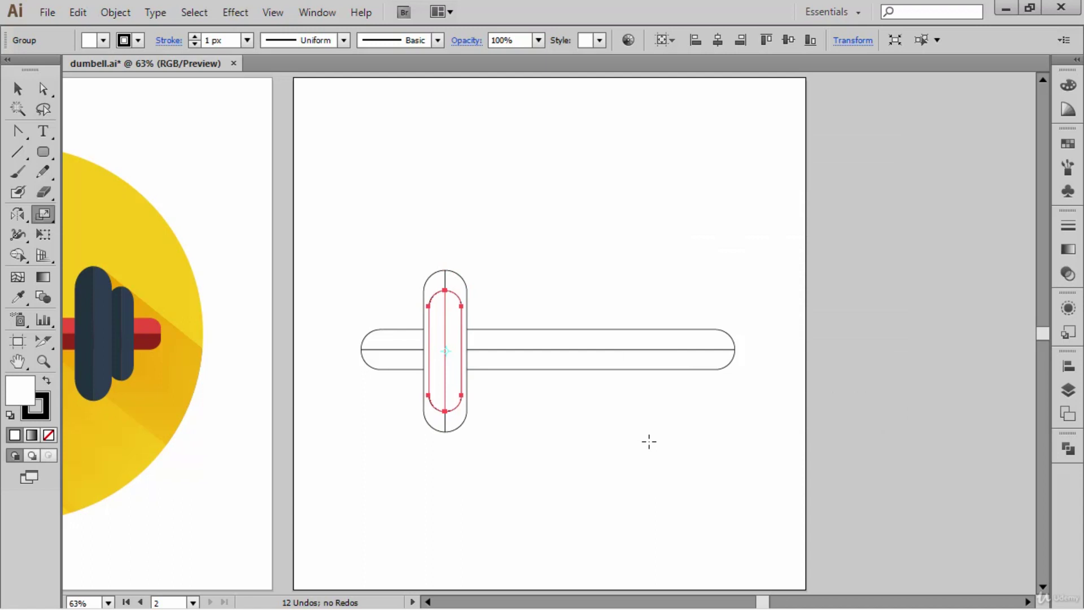
Step: Move the smaller plate left until it only slightly overlaps the large plate's outer edge, and send it behind the large plate
{"action": "key", "text": "Left"}
{"action": "key", "text": "Left"}
{"action": "key", "text": "Left"}
{"action": "key", "text": "Left"}
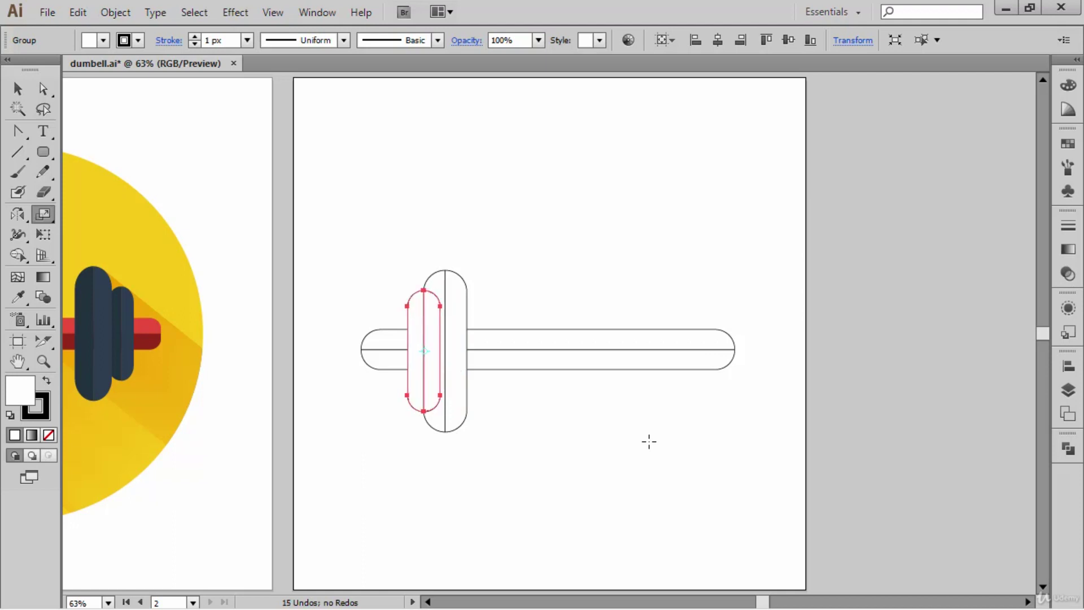
{"action": "key", "text": "Left"}
{"action": "key", "text": "Left"}
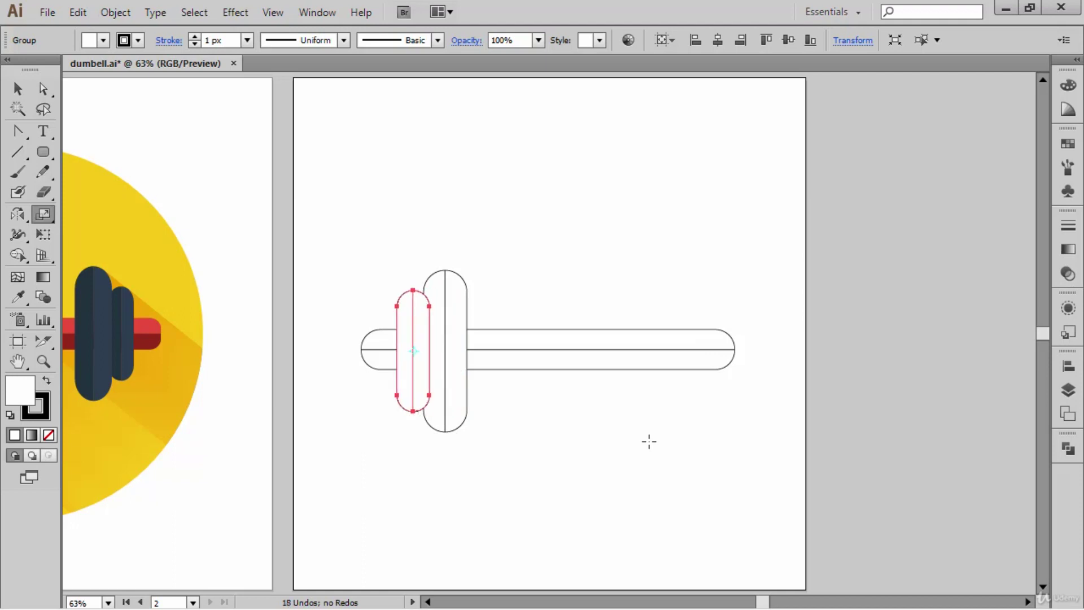
{"action": "key", "text": "Left"}
{"action": "key", "text": "Right"}
{"action": "key", "text": "ctrl+bracketleft"}
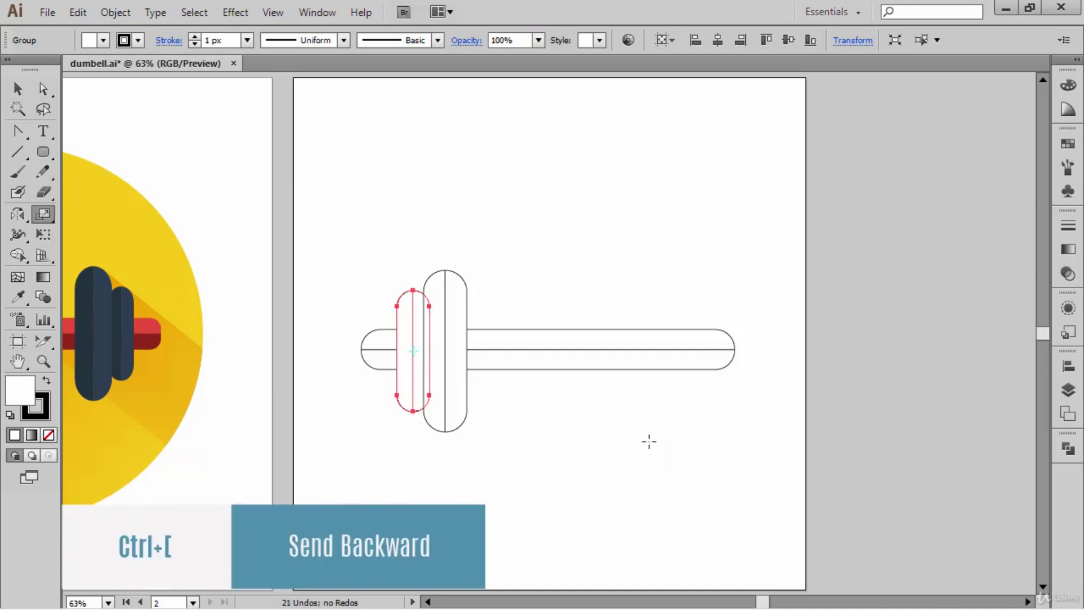
{"action": "left_click", "coordinate": [648, 442], "text": "ctrl"}
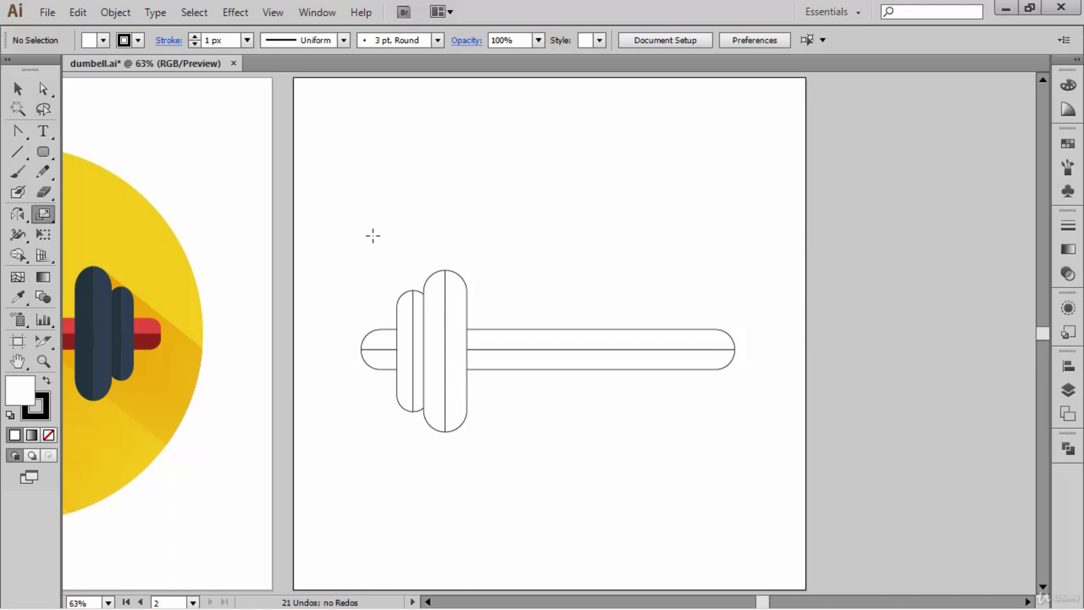
Step: Make a reflected copy of the large and small plates across the vertical axis
{"action": "left_click_drag", "start_coordinate": [373, 235], "coordinate": [564, 296]}
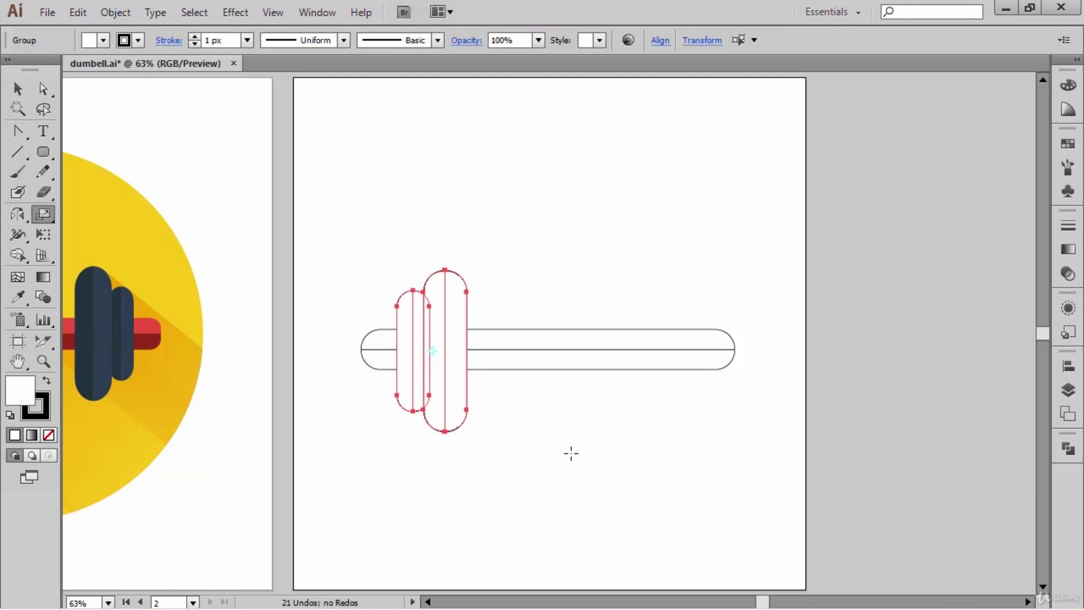
{"action": "key", "text": "o"}
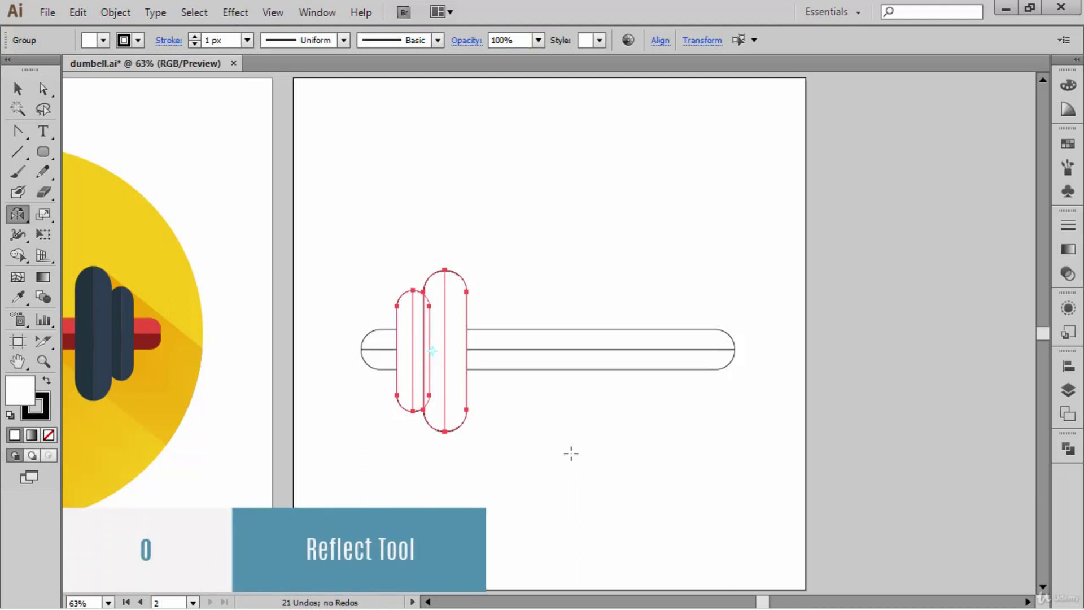
{"action": "key", "text": "Return"}
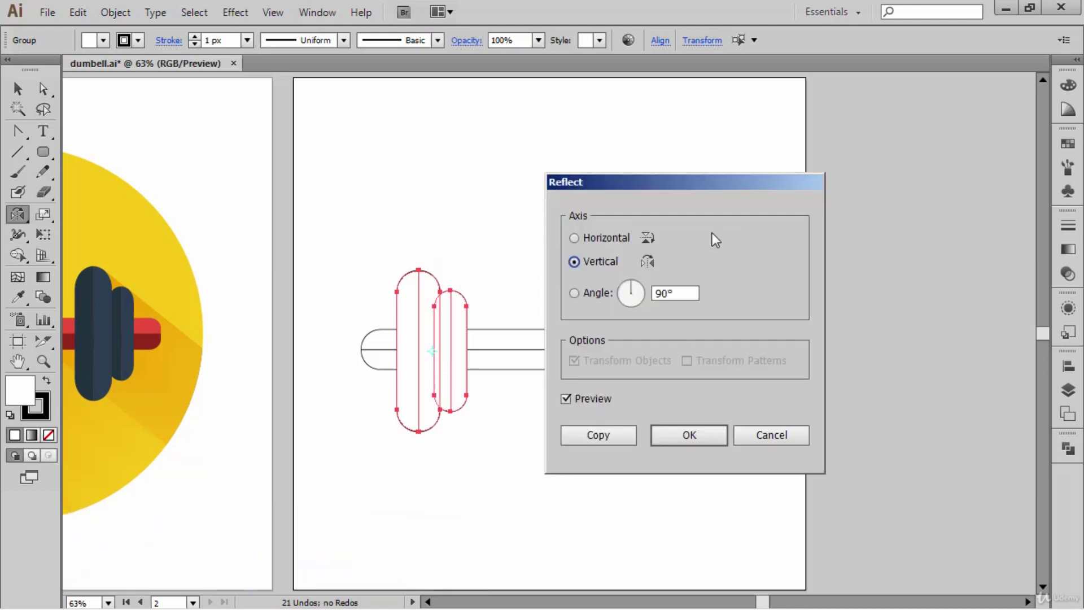
{"action": "left_click_drag", "start_coordinate": [672, 185], "coordinate": [706, 160]}
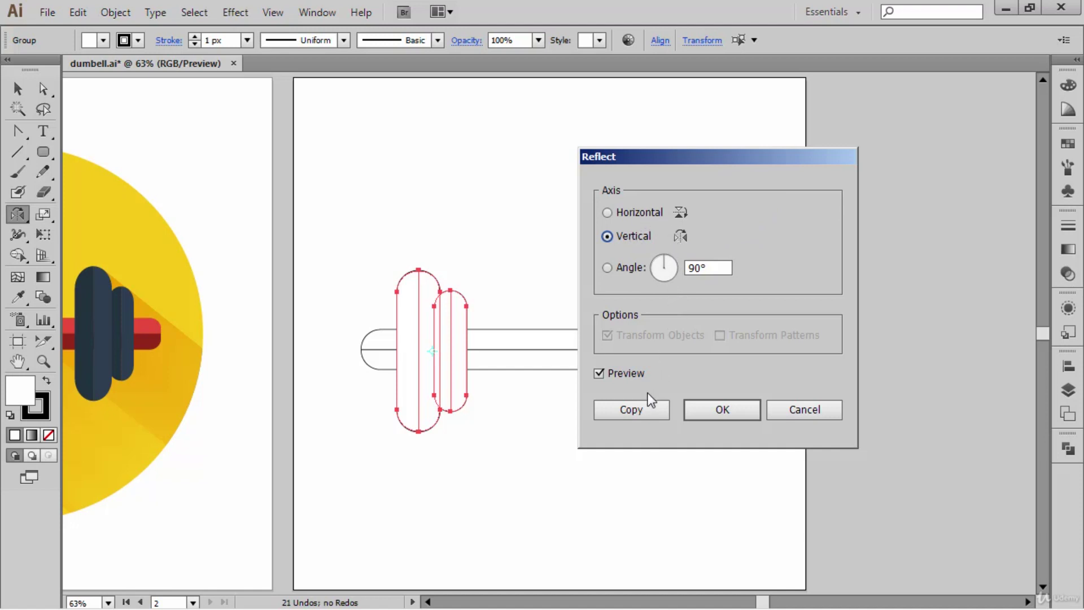
{"action": "left_click", "coordinate": [642, 409]}
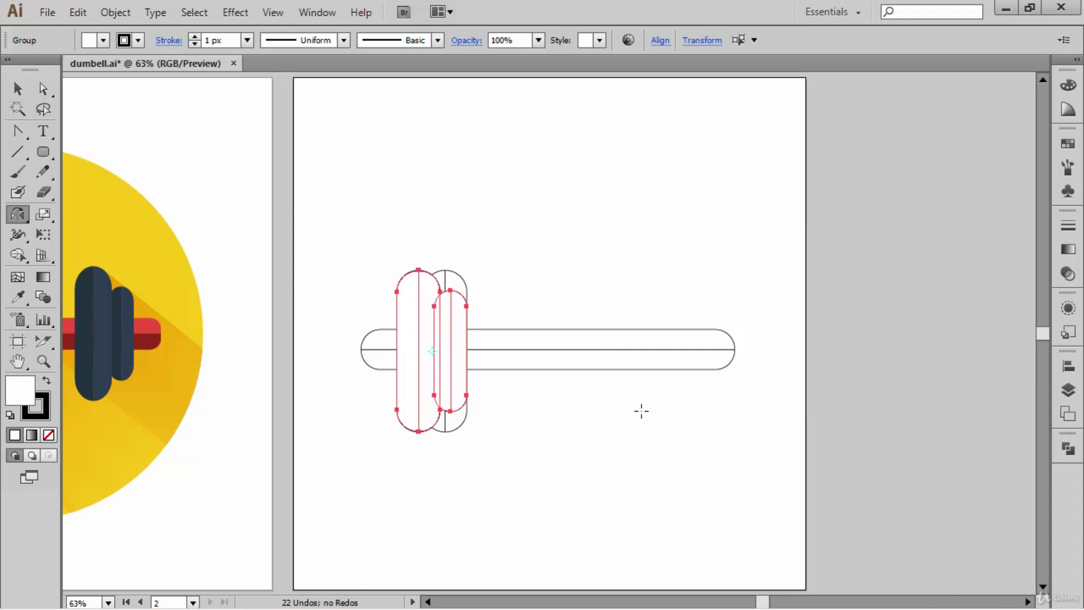
Step: Move the mirrored pair of plates right to the opposite end of the bar, matching the spacing of the left pair
{"action": "key", "text": "Right"}
{"action": "key", "text": "Right"}
{"action": "key", "text": "Right"}
{"action": "key", "text": "Right"}
{"action": "key", "text": "Right"}
{"action": "key", "text": "Right"}
{"action": "key", "text": "Right"}
{"action": "key", "text": "Right"}
{"action": "key", "text": "Right"}
{"action": "key", "text": "Right"}
{"action": "key", "text": "Right"}
{"action": "key", "text": "Right"}
{"action": "key", "text": "Right"}
{"action": "key", "text": "Right"}
{"action": "key", "text": "Right"}
{"action": "key", "text": "Right"}
{"action": "key", "text": "Right"}
{"action": "key", "text": "Right"}
{"action": "key", "text": "Right"}
{"action": "key", "text": "Right"}
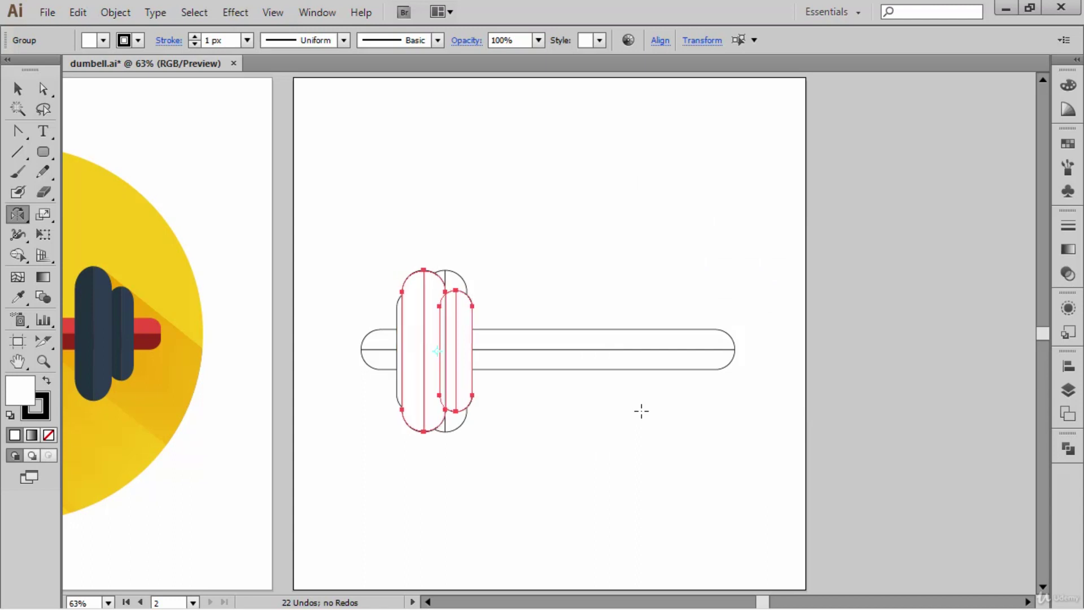
{"action": "key", "text": "Right"}
{"action": "key", "text": "Right"}
{"action": "key", "text": "Right"}
{"action": "key", "text": "Right"}
{"action": "key", "text": "Right"}
{"action": "key", "text": "Right"}
{"action": "key", "text": "Right"}
{"action": "key", "text": "Right"}
{"action": "key", "text": "Right"}
{"action": "key", "text": "Right"}
{"action": "key", "text": "Right"}
{"action": "key", "text": "Right"}
{"action": "key", "text": "Right"}
{"action": "key", "text": "Right"}
{"action": "key", "text": "Right"}
{"action": "key", "text": "Right"}
{"action": "key", "text": "Right"}
{"action": "key", "text": "Right"}
{"action": "key", "text": "Right"}
{"action": "key", "text": "Right"}
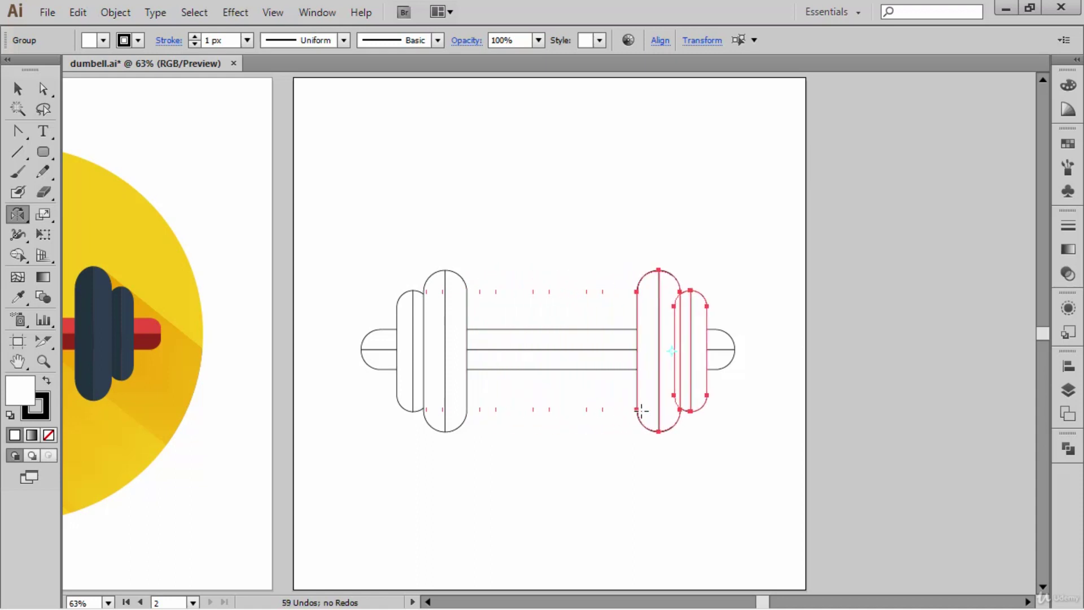
{"action": "key", "text": "v"}
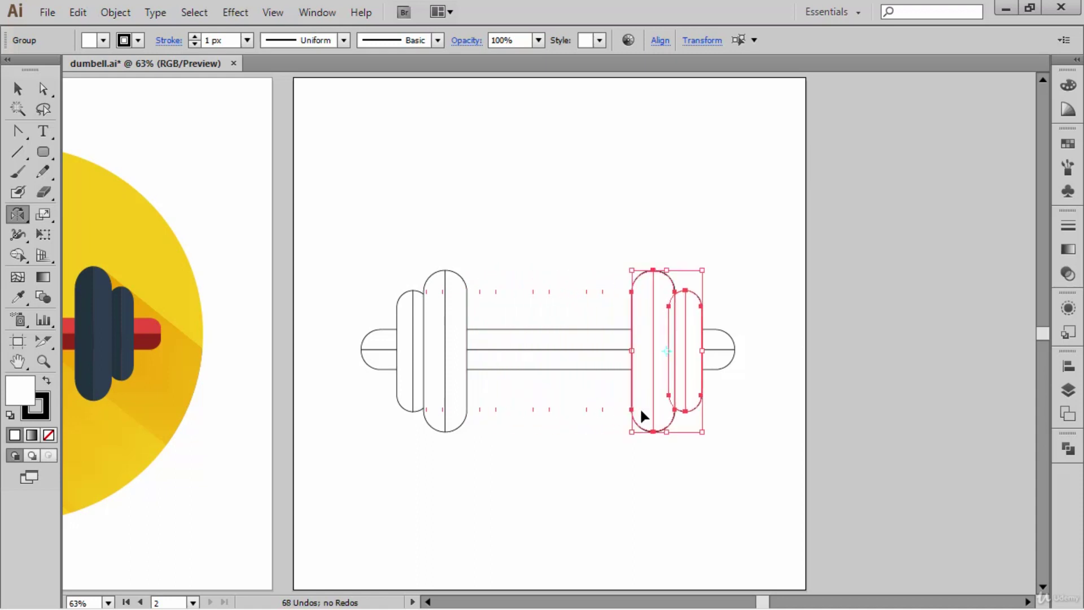
{"action": "left_click", "coordinate": [629, 496]}
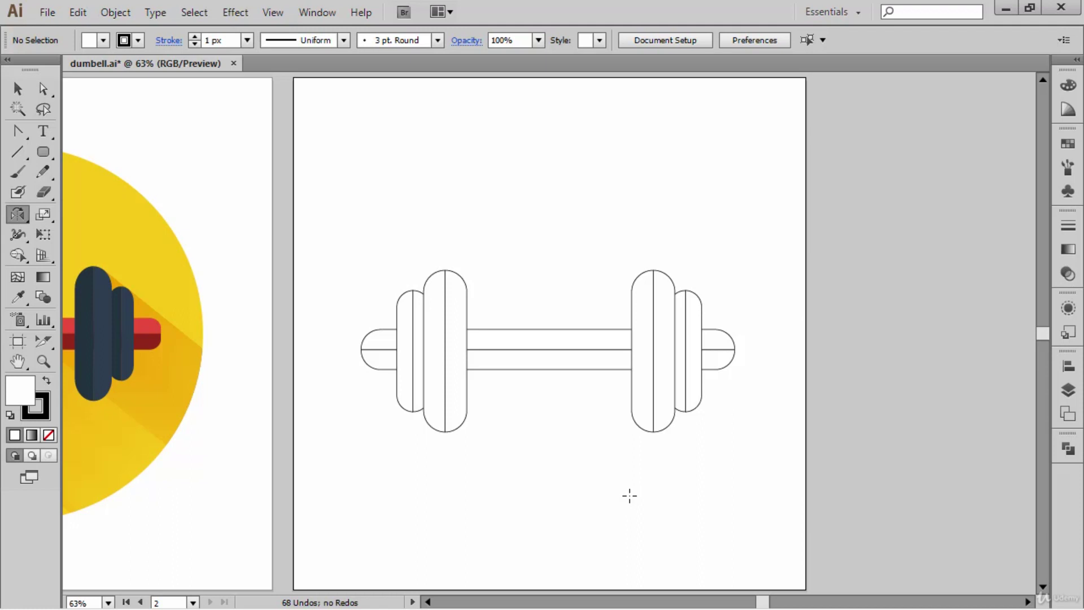
Step: Group all four weight plates and centre-align the group with the bar both horizontally and vertically
{"action": "left_click_drag", "start_coordinate": [322, 153], "coordinate": [768, 304]}
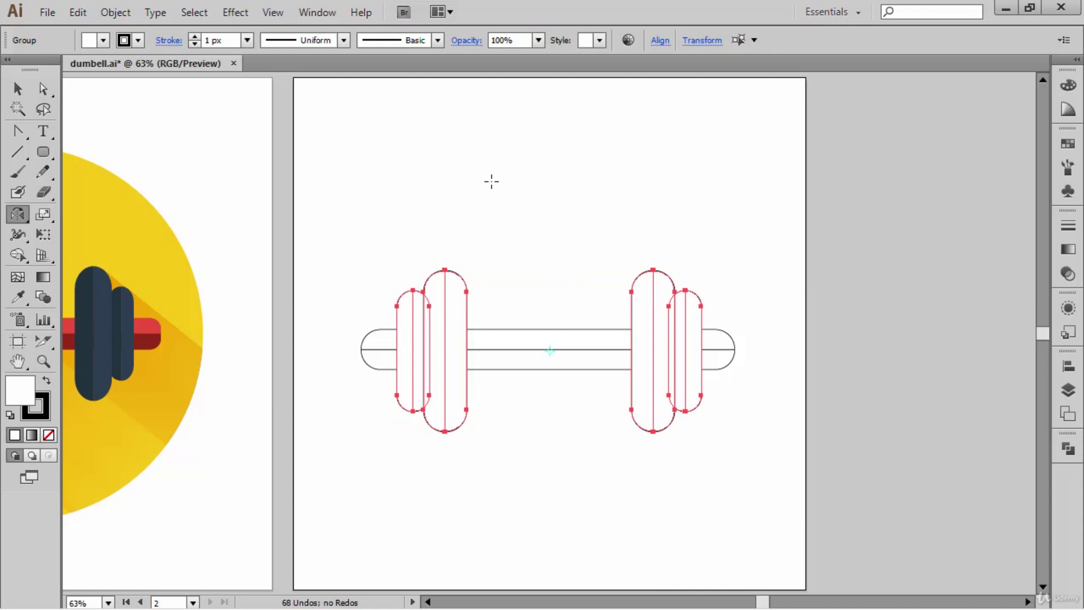
{"action": "key", "text": "ctrl+g"}
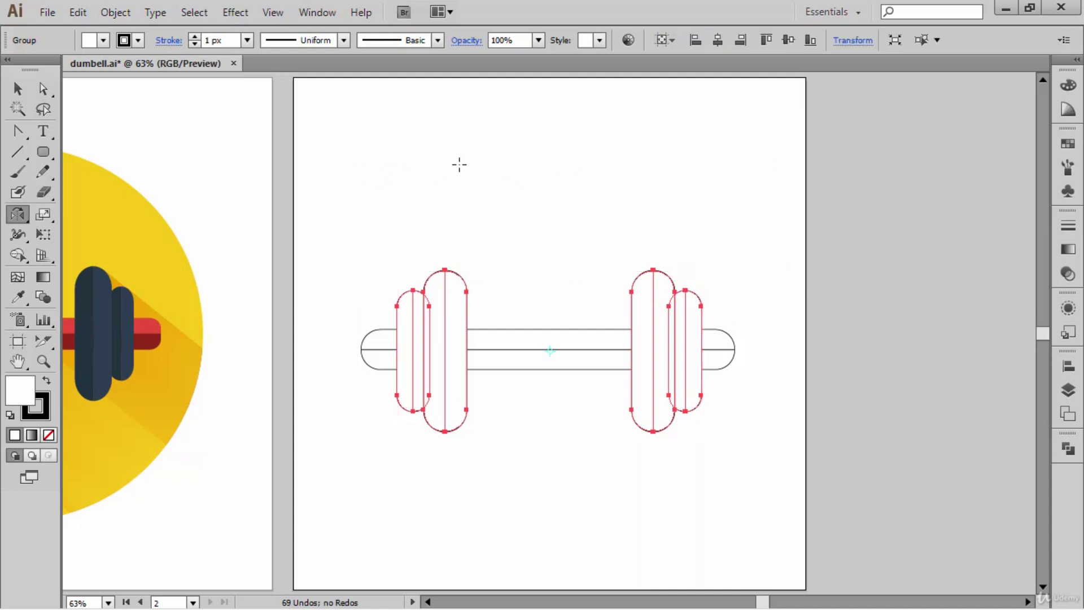
{"action": "left_click_drag", "start_coordinate": [366, 201], "coordinate": [839, 476]}
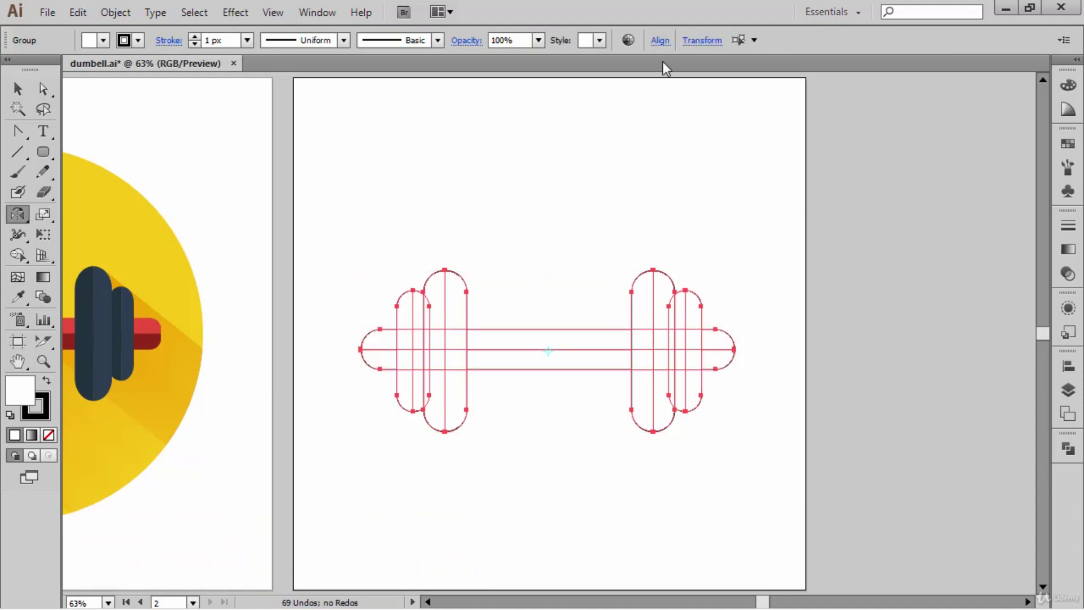
{"action": "left_click", "coordinate": [660, 41]}
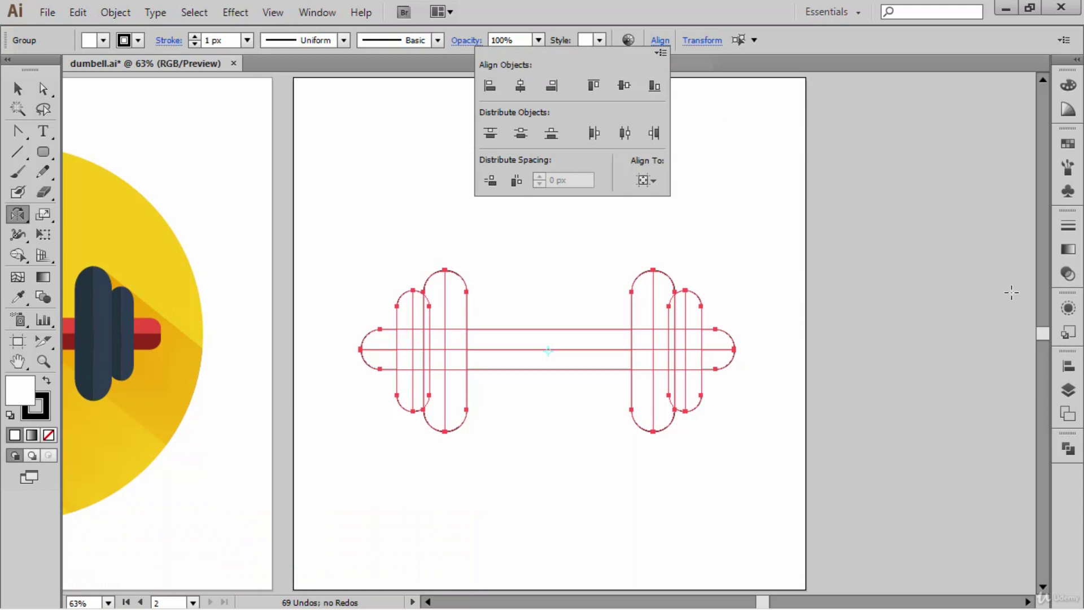
{"action": "left_click", "coordinate": [1068, 367]}
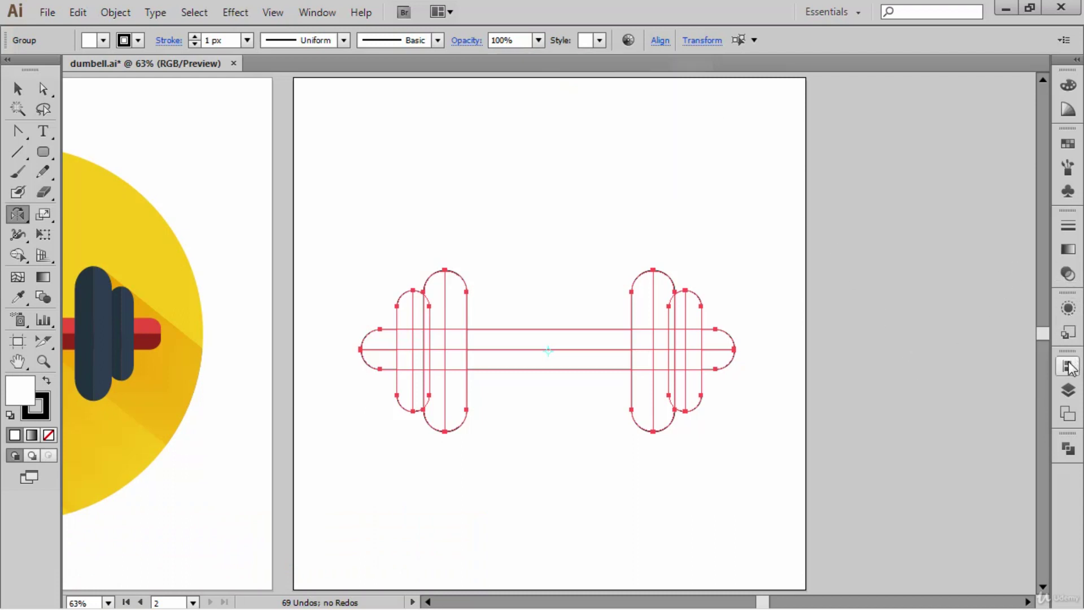
{"action": "left_click", "coordinate": [1069, 367]}
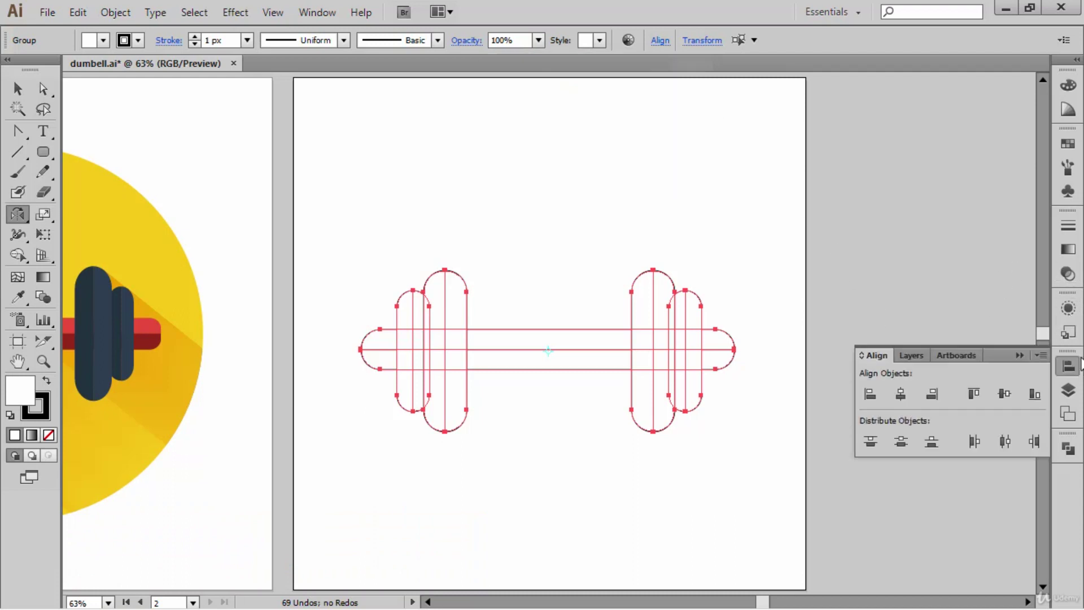
{"action": "left_click", "coordinate": [1040, 356]}
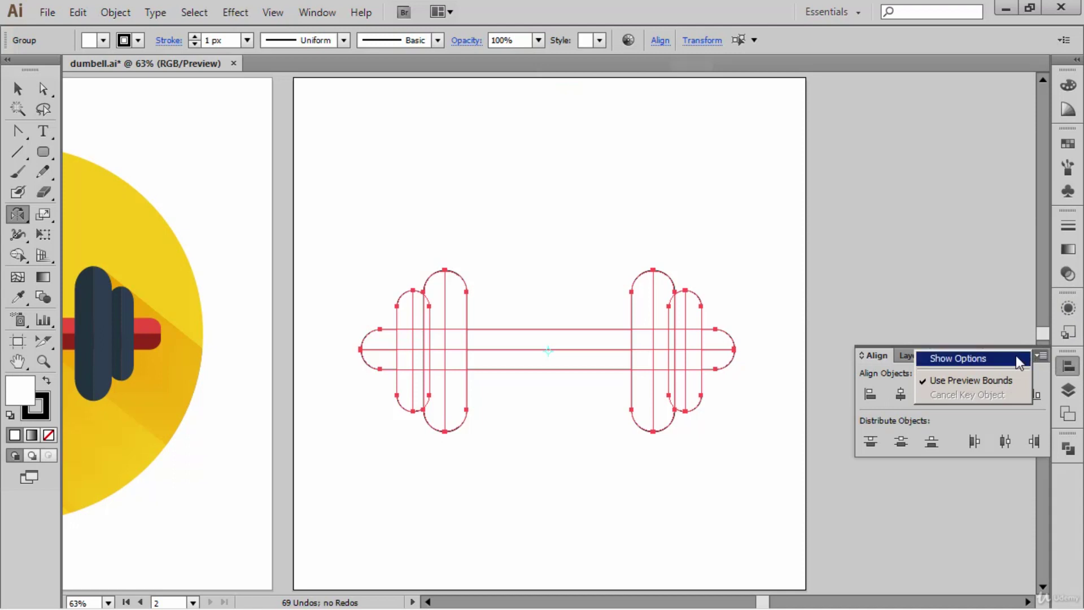
{"action": "left_click", "coordinate": [1018, 358]}
{"action": "left_click", "coordinate": [1025, 489]}
{"action": "left_click", "coordinate": [1025, 508]}
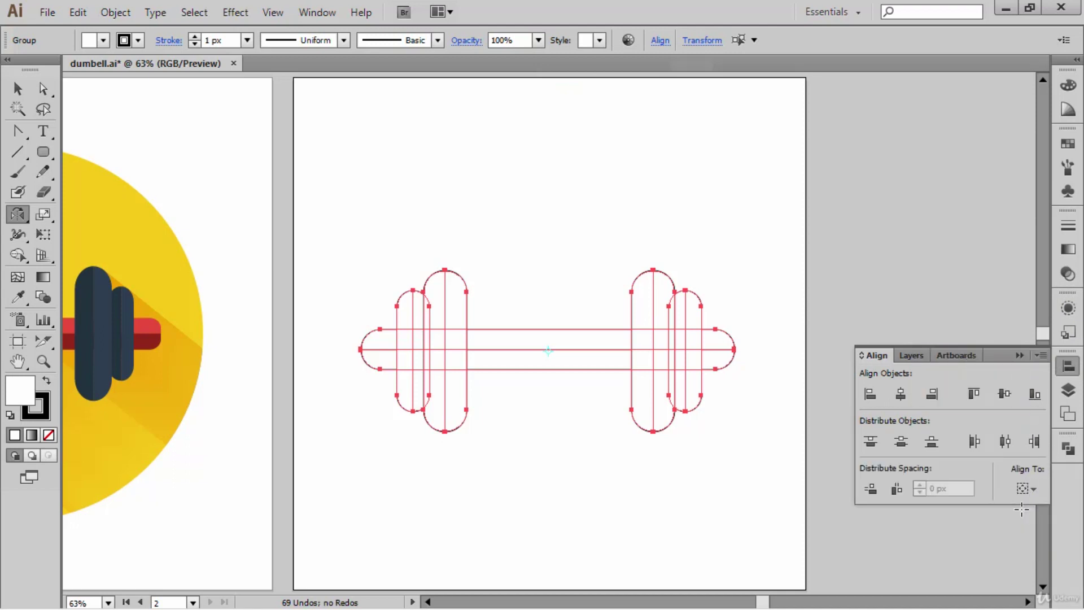
{"action": "left_click", "coordinate": [902, 395]}
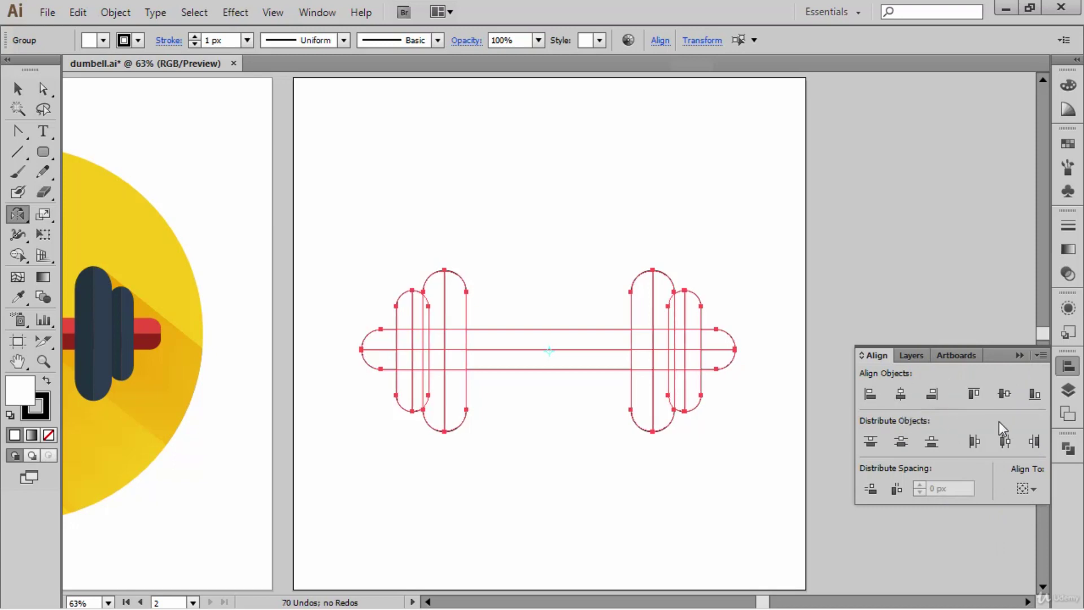
{"action": "left_click", "coordinate": [1005, 395]}
{"action": "left_click", "coordinate": [1023, 355]}
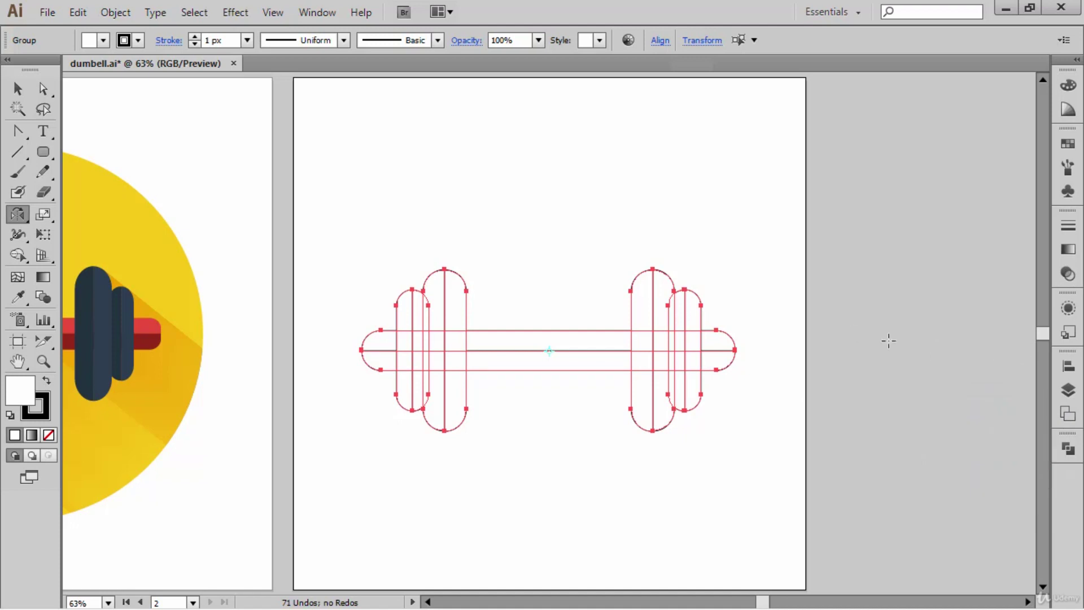
{"action": "left_click", "coordinate": [740, 177], "text": "ctrl"}
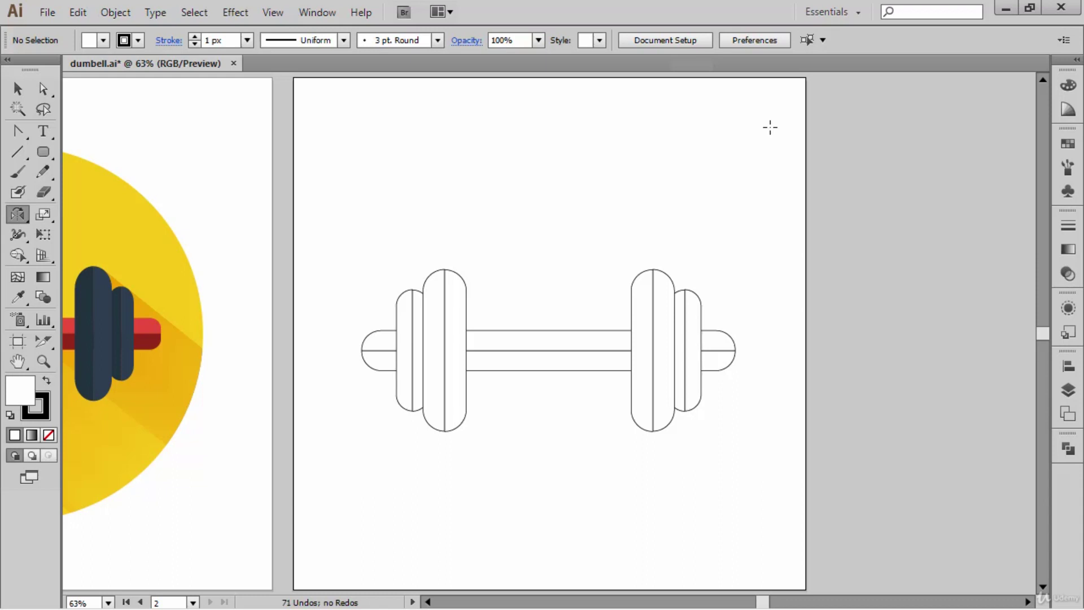
Step: Select the whole dumbbell and move it straight up toward the middle of the artboard
{"action": "left_click_drag", "start_coordinate": [463, 253], "coordinate": [480, 242]}
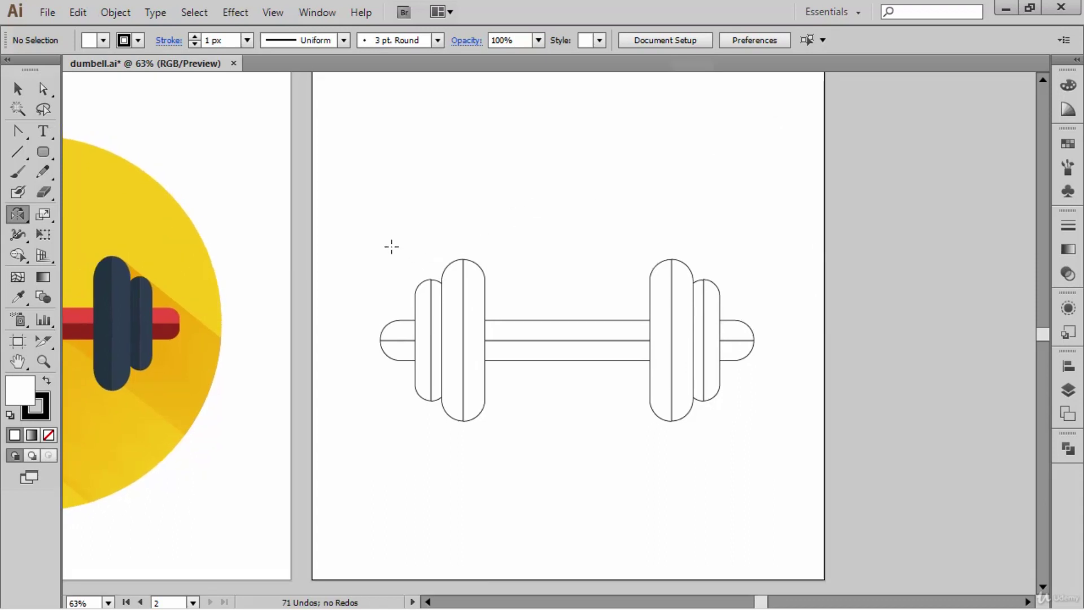
{"action": "left_click_drag", "start_coordinate": [370, 241], "coordinate": [728, 411]}
{"action": "left_click_drag", "start_coordinate": [605, 331], "coordinate": [610, 280]}
{"action": "scroll", "coordinate": [583, 172], "scroll_direction": "up", "scroll_amount": 2}
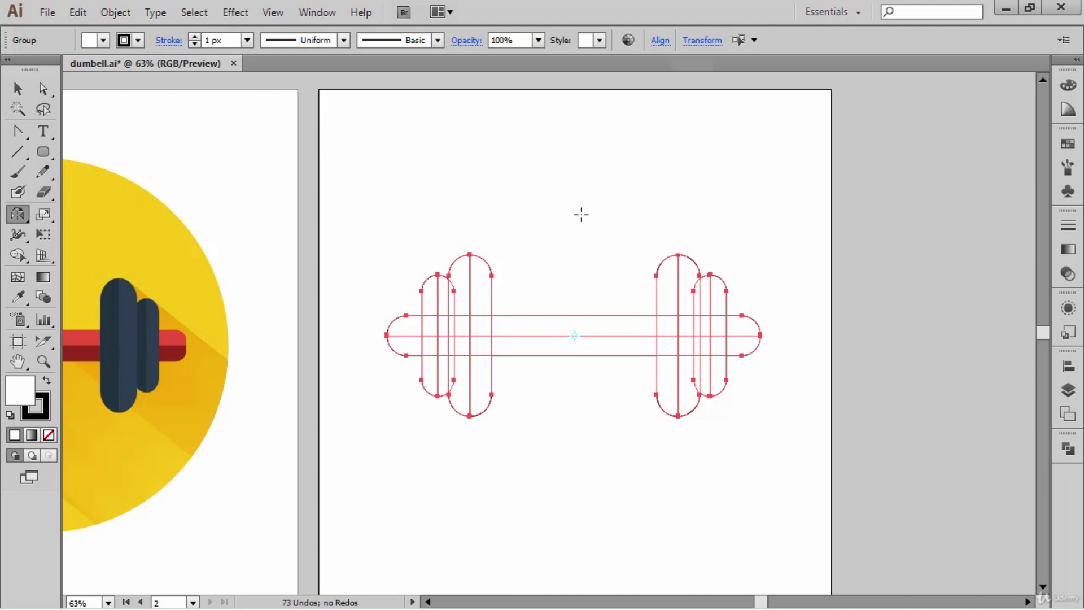
Step: Nudge the dumbbell slightly lower and draw a circle about 914 px in diameter around it, starting from its centre
{"action": "key", "text": "l"}
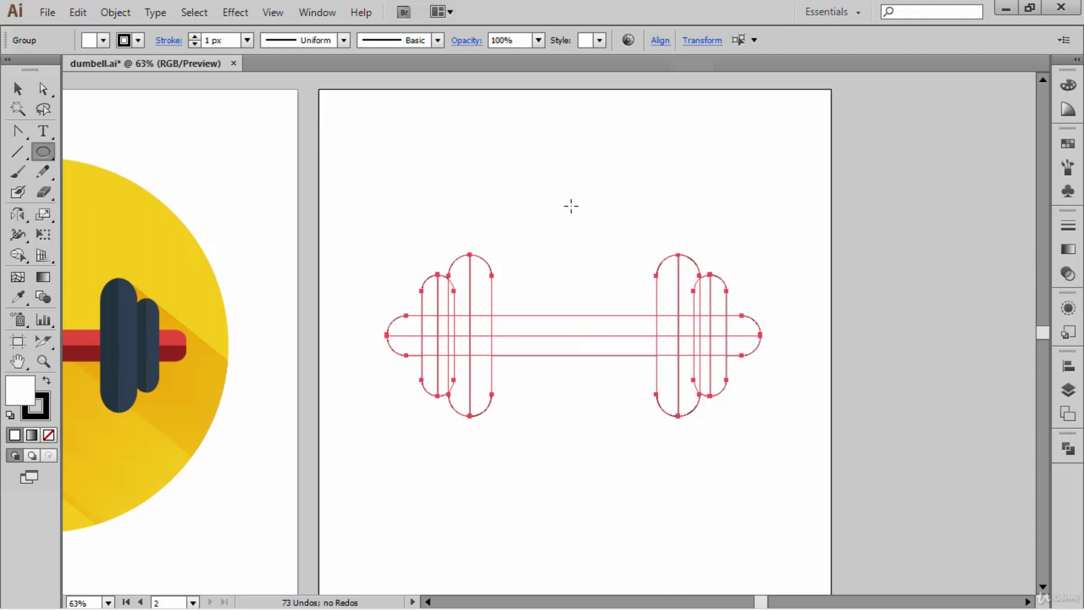
{"action": "key", "text": "ctrl"}
{"action": "left_click_drag", "start_coordinate": [585, 326], "coordinate": [816, 435]}
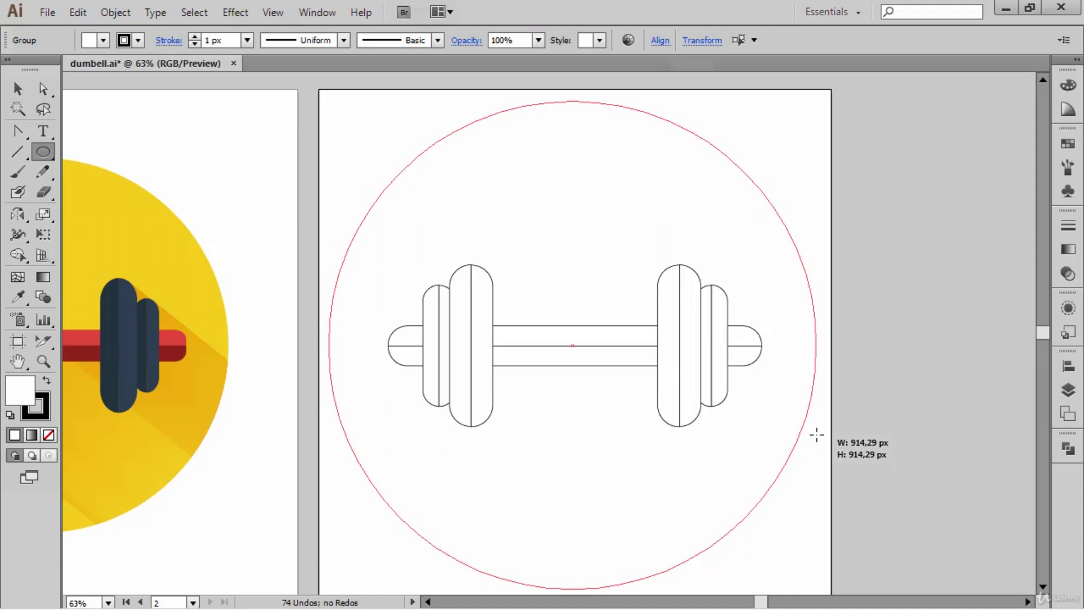
{"action": "left_click_drag", "start_coordinate": [817, 435], "coordinate": [816, 434]}
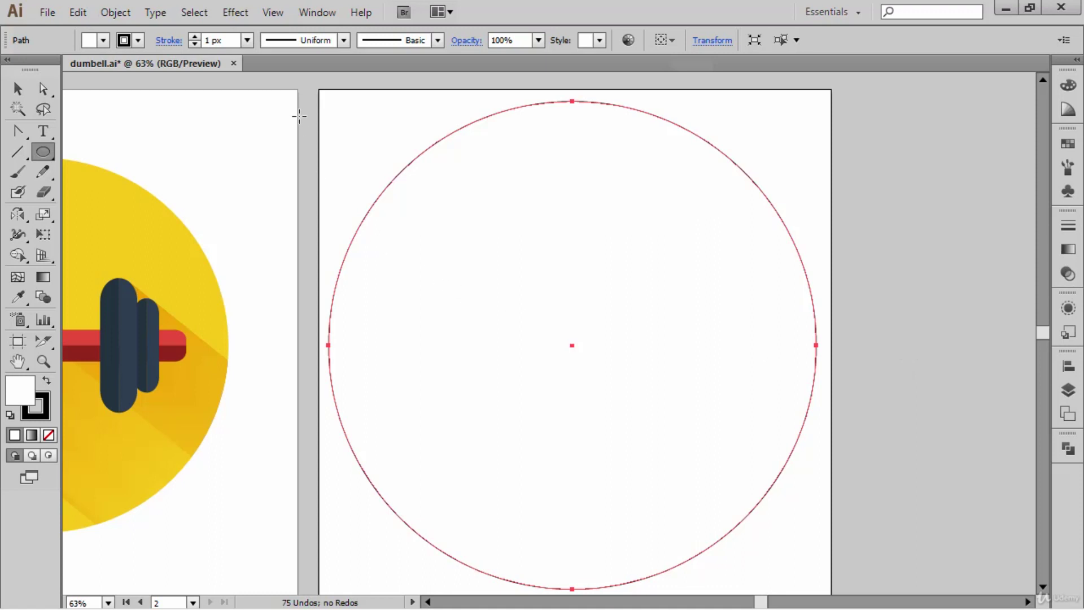
Step: Open the object commands for the selected circle that covers the dumbbell
{"action": "left_click", "coordinate": [116, 13]}
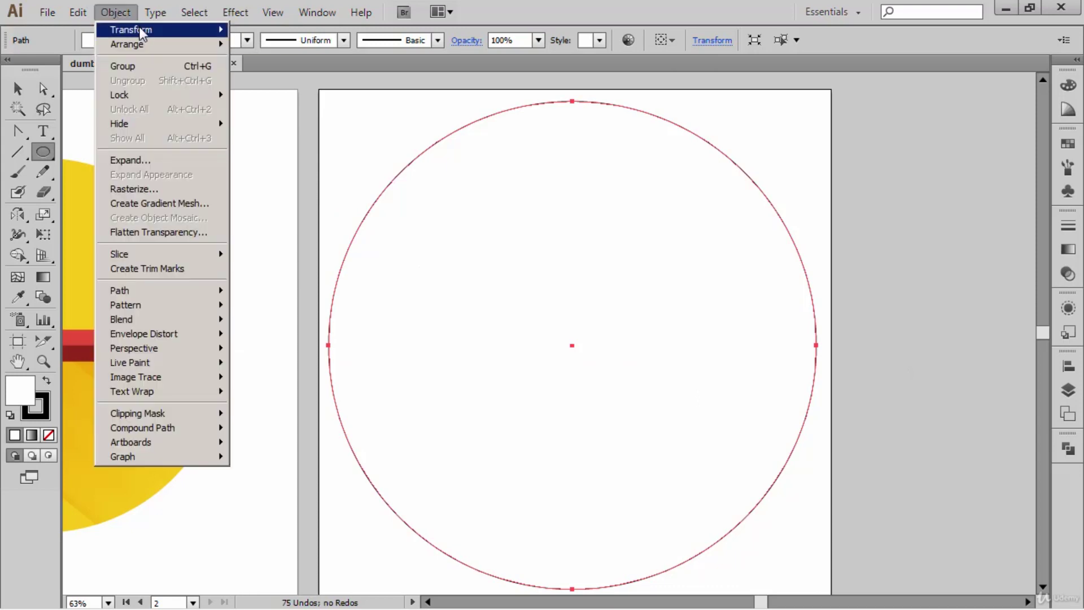